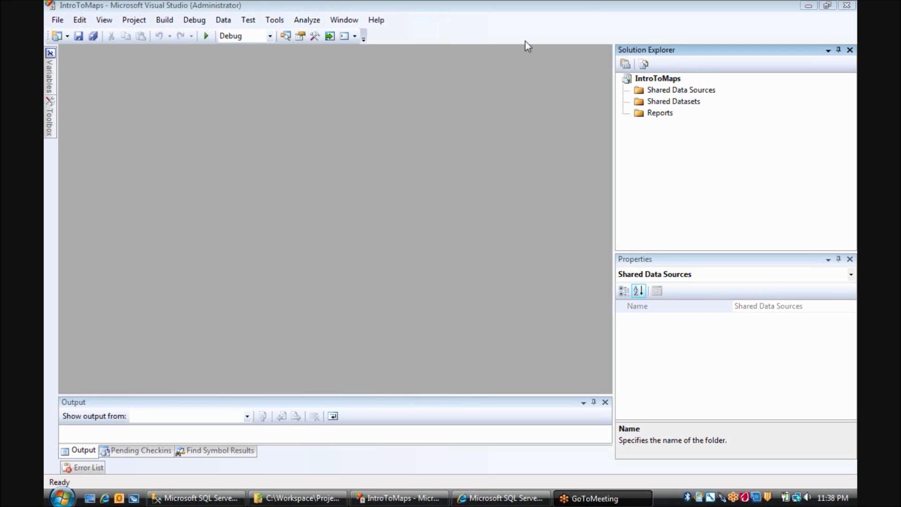
# - Switch to Management Studio showing the US sales-by-state query and its 509 rows
pyautogui.click(199, 497)
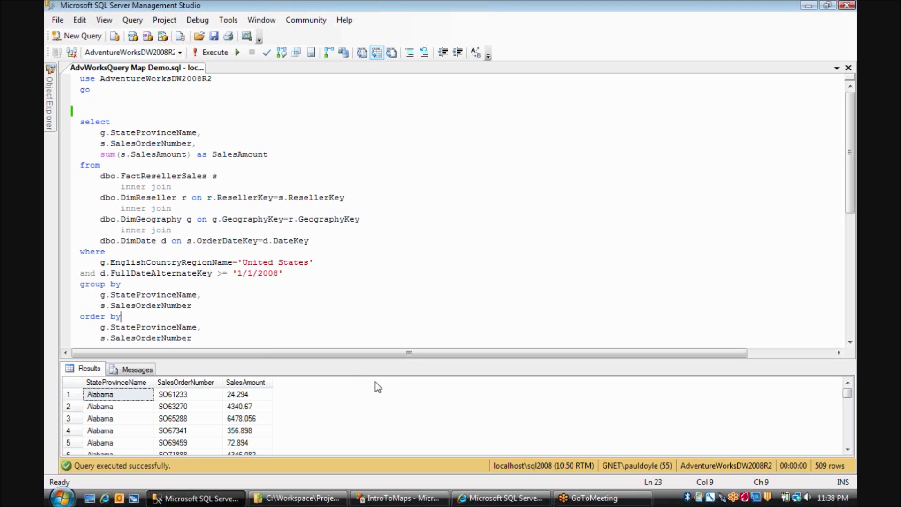
# - View the CodePlex SQL Server samples page in Internet Explorer, then minimize it
pyautogui.click(488, 500)
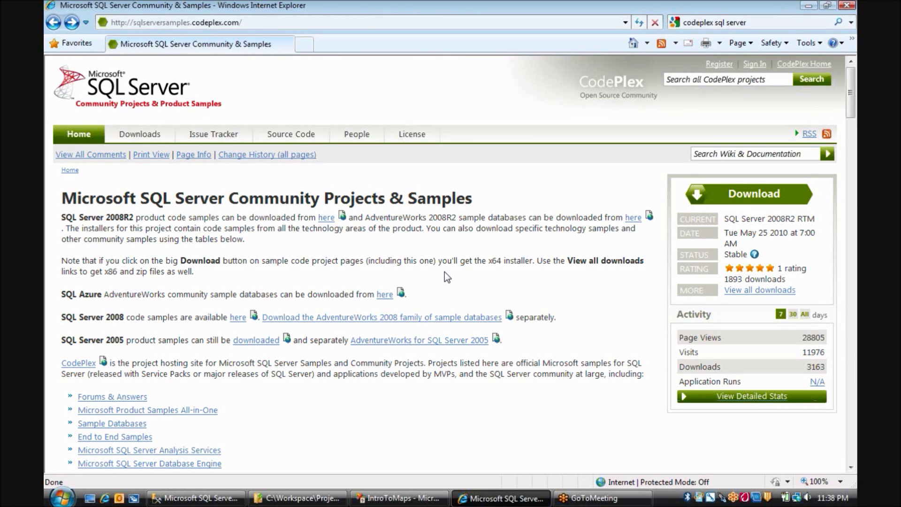
pyautogui.click(807, 6)
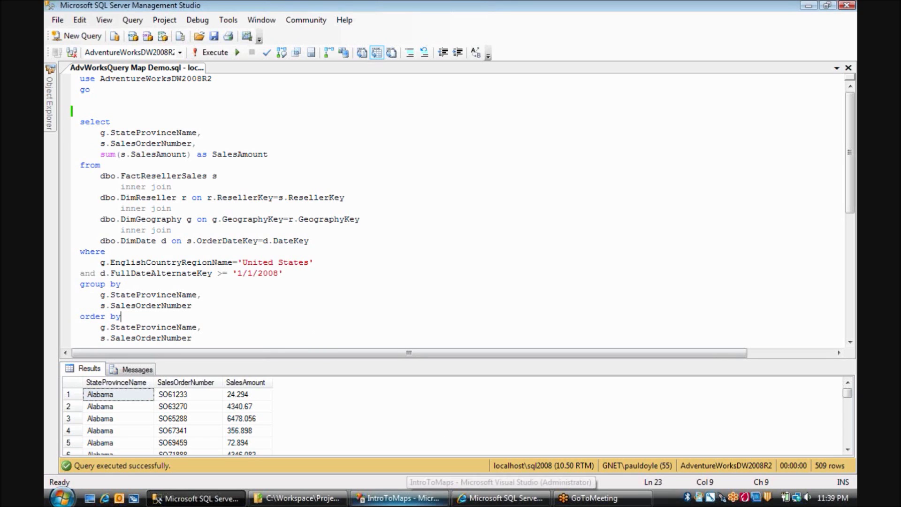
# - Return to the IntroToMaps report project in Visual Studio
pyautogui.click(406, 499)
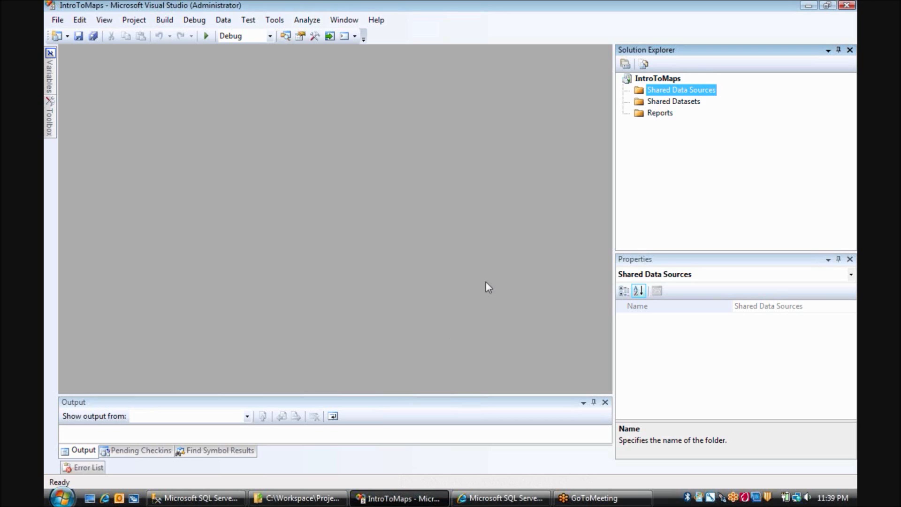
# - Add a shared data source on server localhost\sql2008 using database AdventureWorksDW2008R2
pyautogui.rightClick(699, 88)
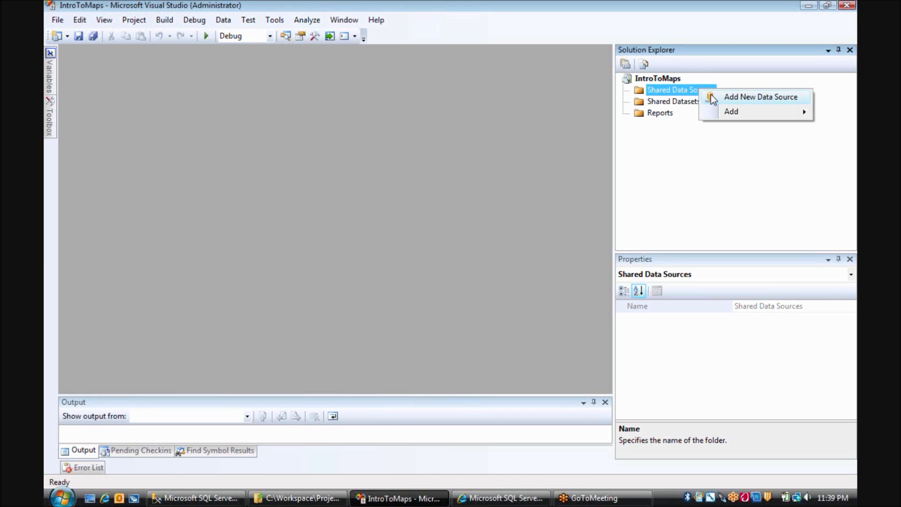
pyautogui.click(711, 95)
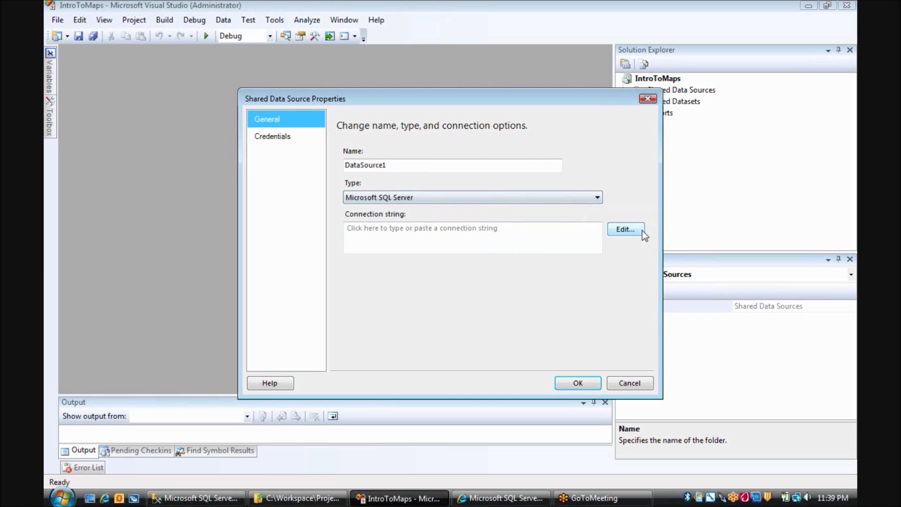
pyautogui.click(629, 228)
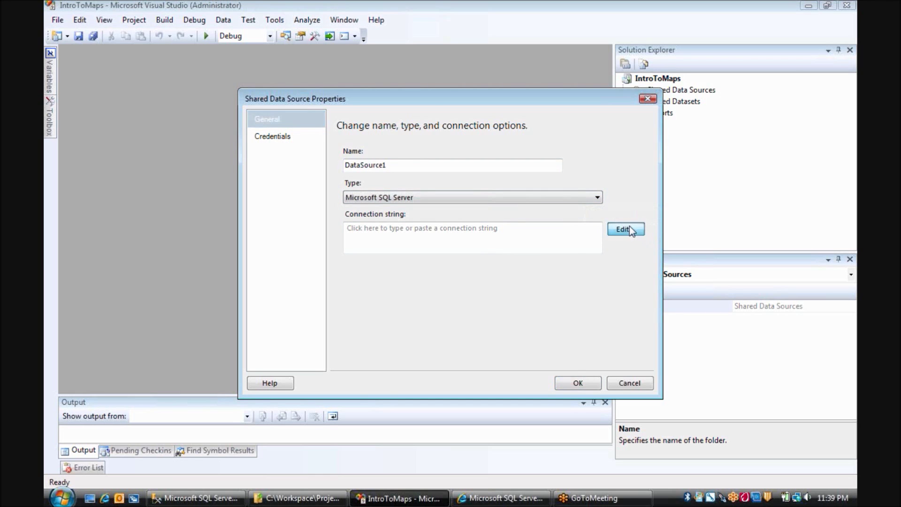
pyautogui.write('local')
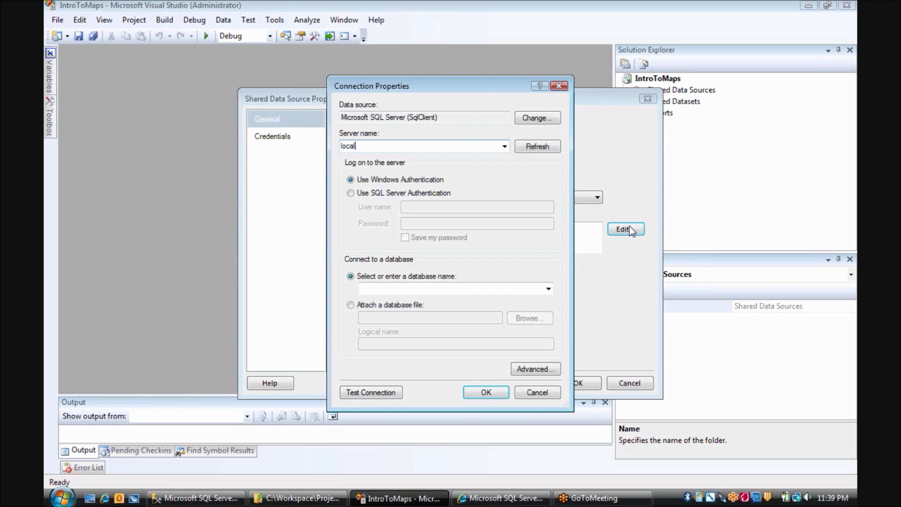
pyautogui.write('host\\sql')
pyautogui.write('2008')
pyautogui.click(548, 289)
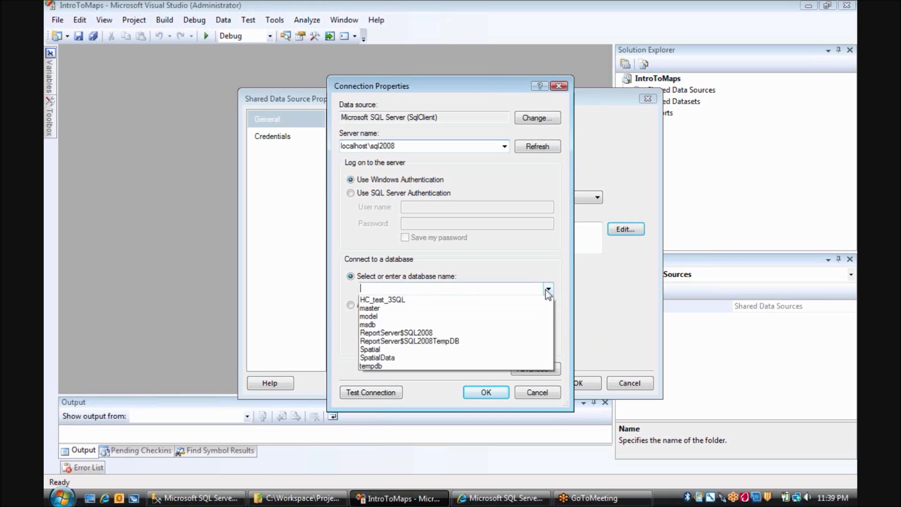
pyautogui.click(463, 326)
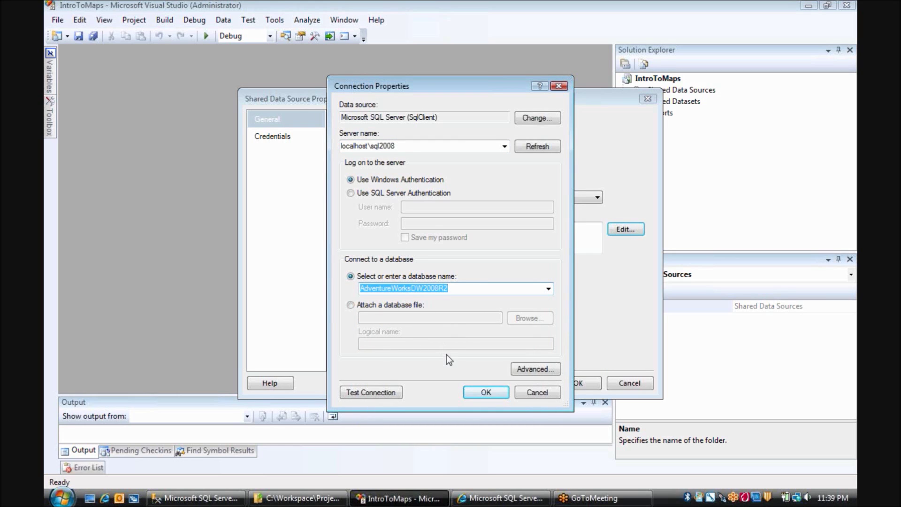
# - Test the connection successfully and save the shared data source as DataSource1
pyautogui.click(378, 396)
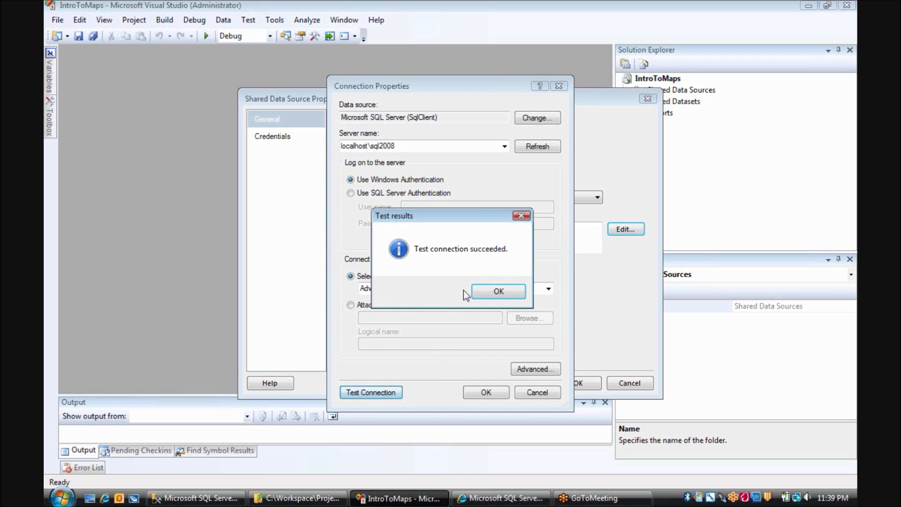
pyautogui.click(489, 294)
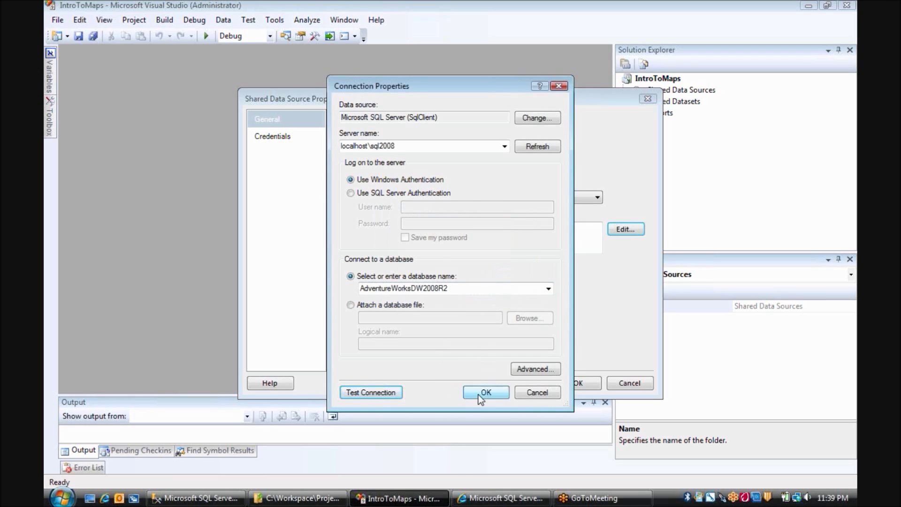
pyautogui.click(479, 394)
pyautogui.click(577, 383)
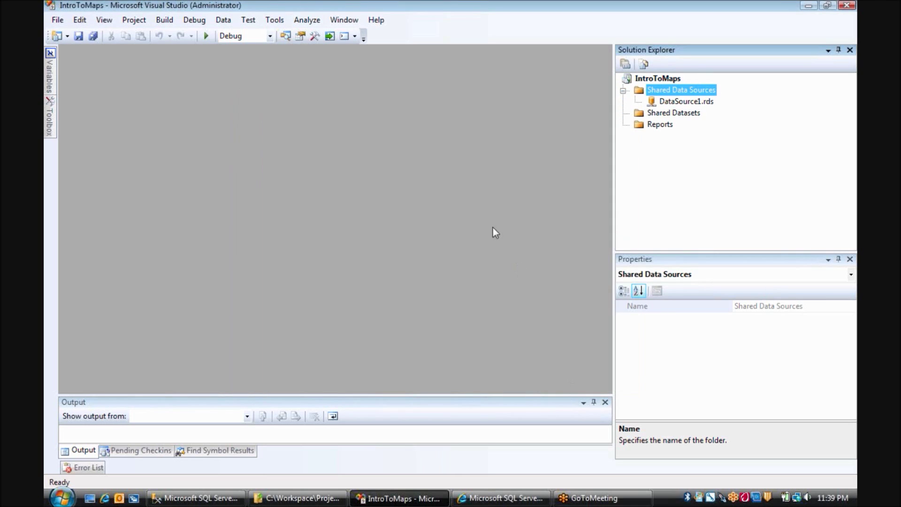
pyautogui.rightClick(663, 129)
# - Start a new report in the Report Wizard using shared DataSource1
pyautogui.click(684, 134)
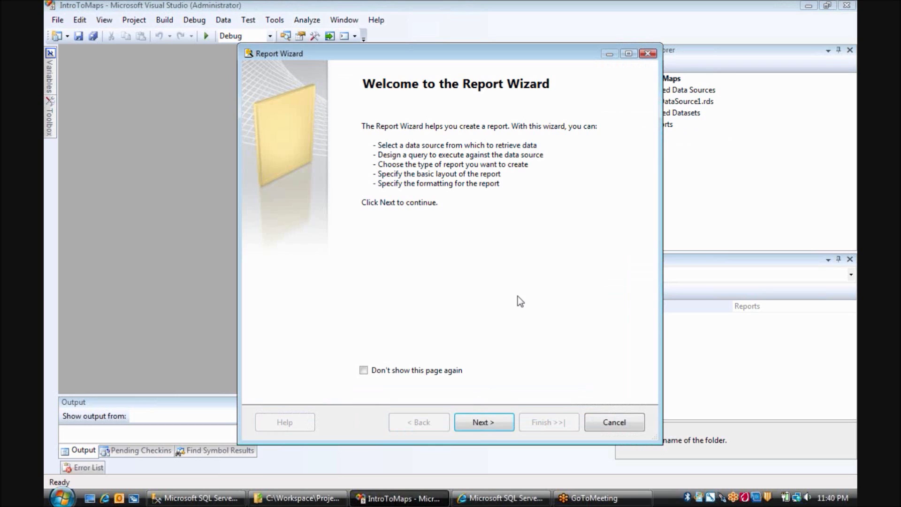
pyautogui.click(486, 422)
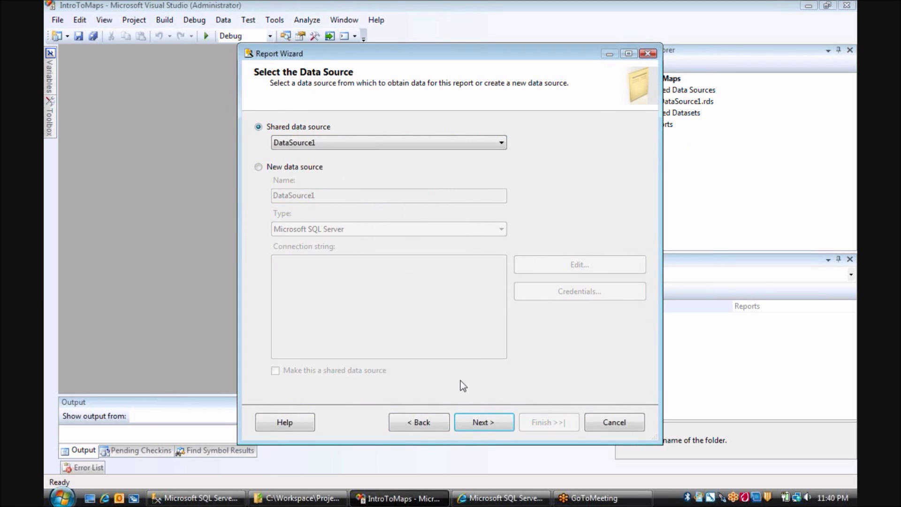
pyautogui.click(480, 421)
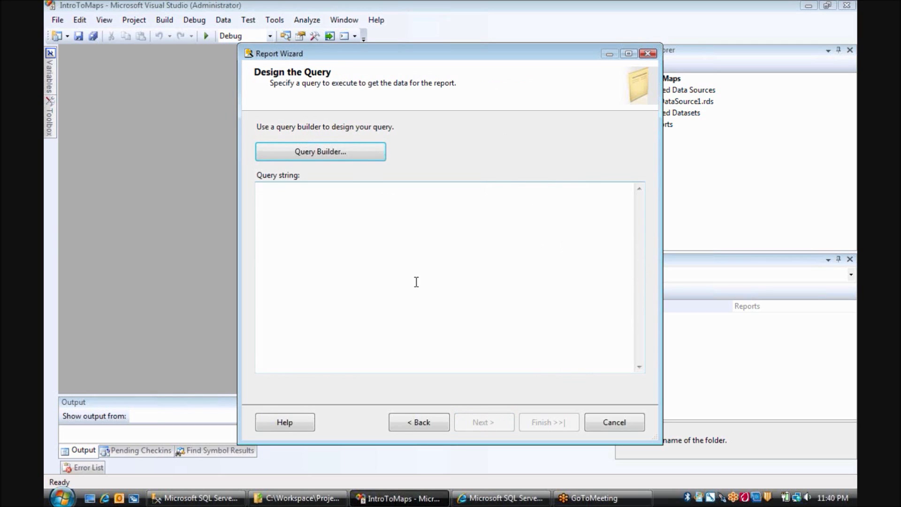
# - Copy the US sales-by-state SQL from Management Studio for the wizard's query string
pyautogui.click(210, 498)
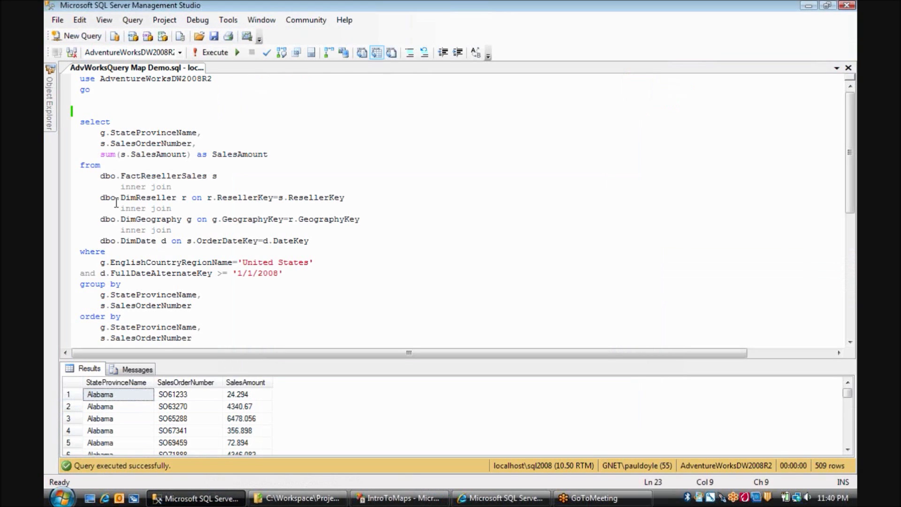
pyautogui.moveTo(79, 122); pyautogui.dragTo(262, 361)
pyautogui.hotkey('ctrl', 'c')
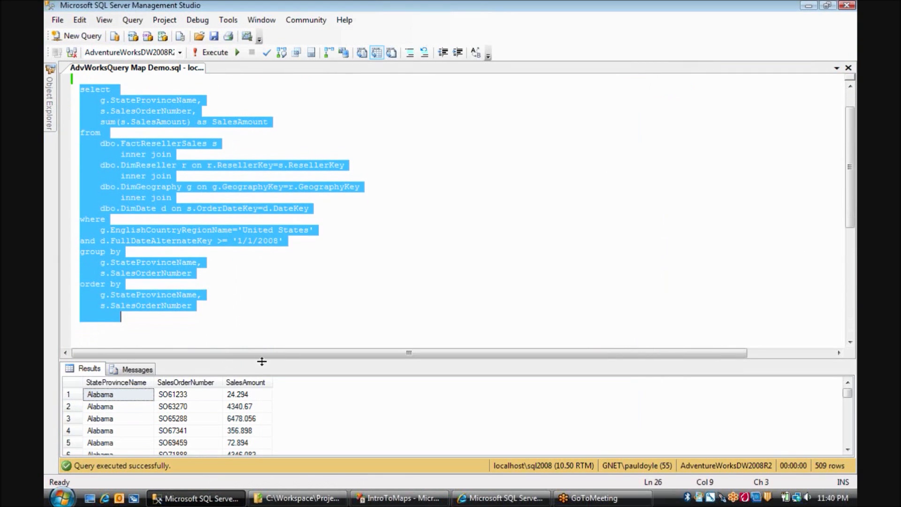
pyautogui.click(416, 499)
pyautogui.click(426, 236)
# - Paste the query, keep a tabular layout, and finish the wizard naming the report MapSample
pyautogui.hotkey('ctrl', 'v')
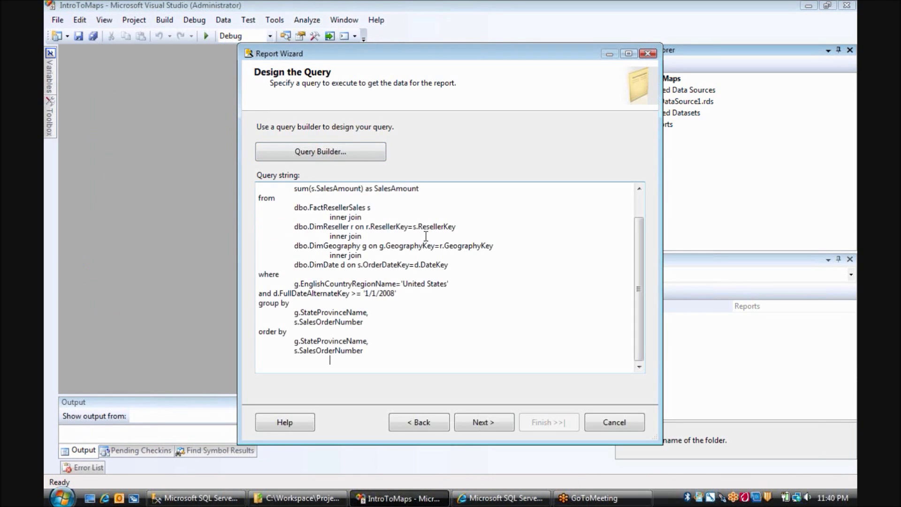
pyautogui.click(489, 422)
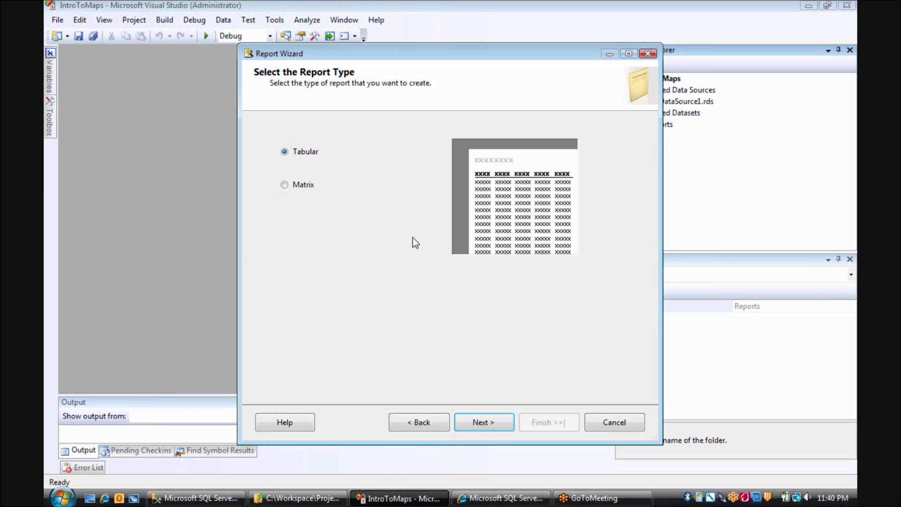
pyautogui.click(491, 421)
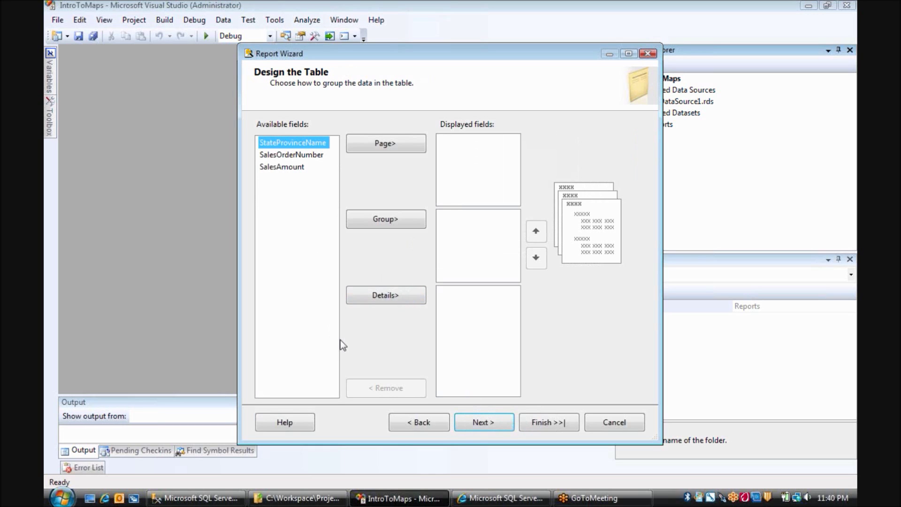
pyautogui.click(484, 427)
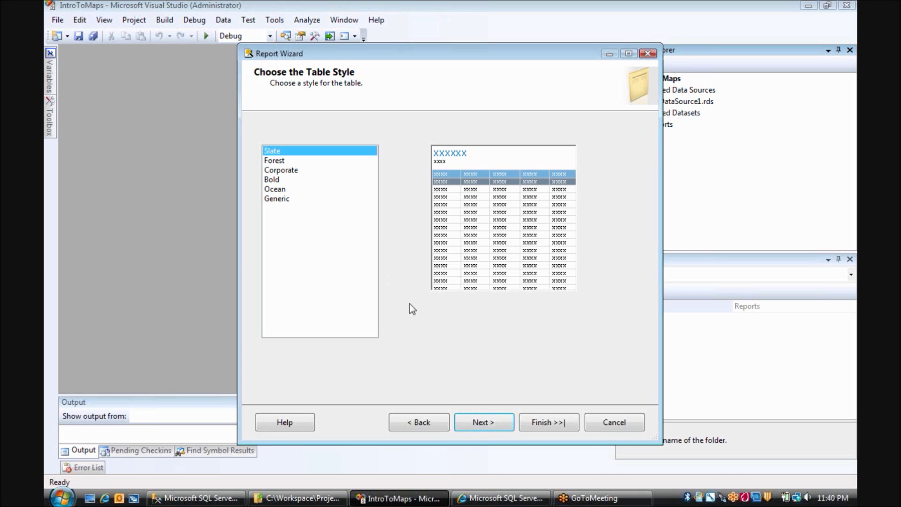
pyautogui.click(534, 423)
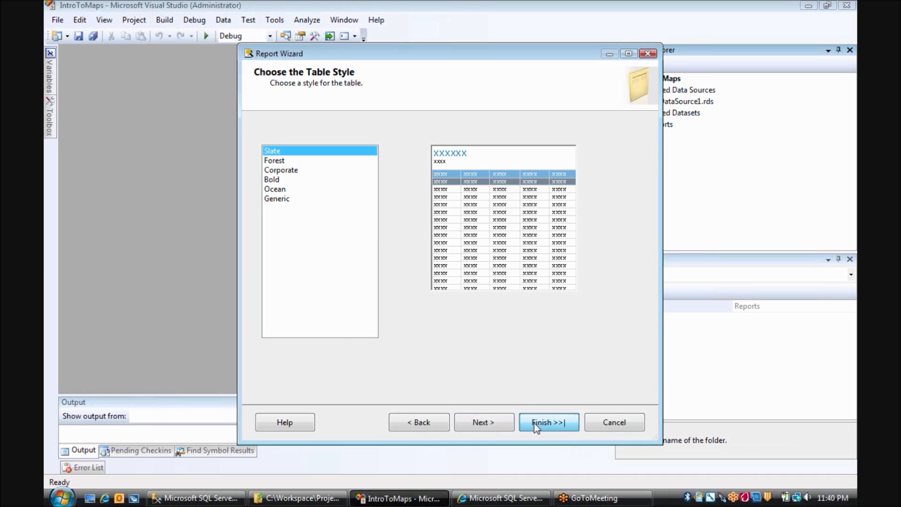
pyautogui.write('Ma')
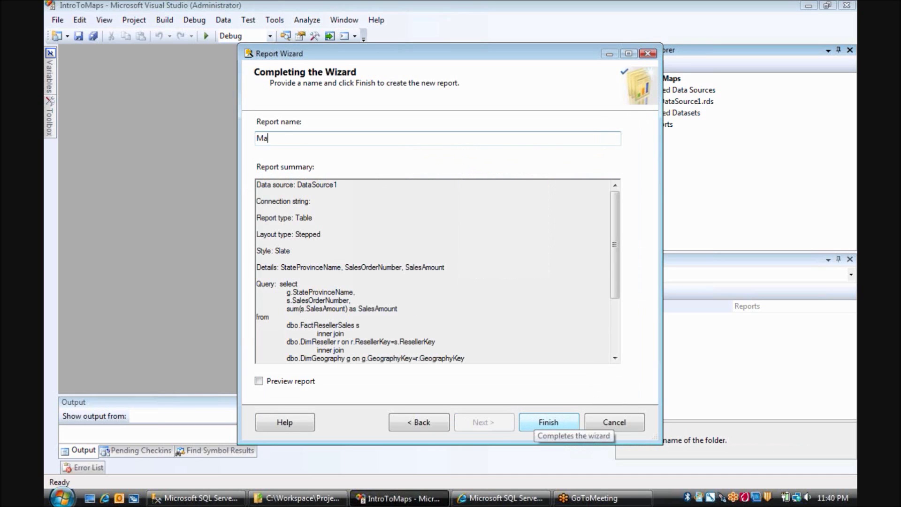
pyautogui.write('pSample')
pyautogui.click(555, 421)
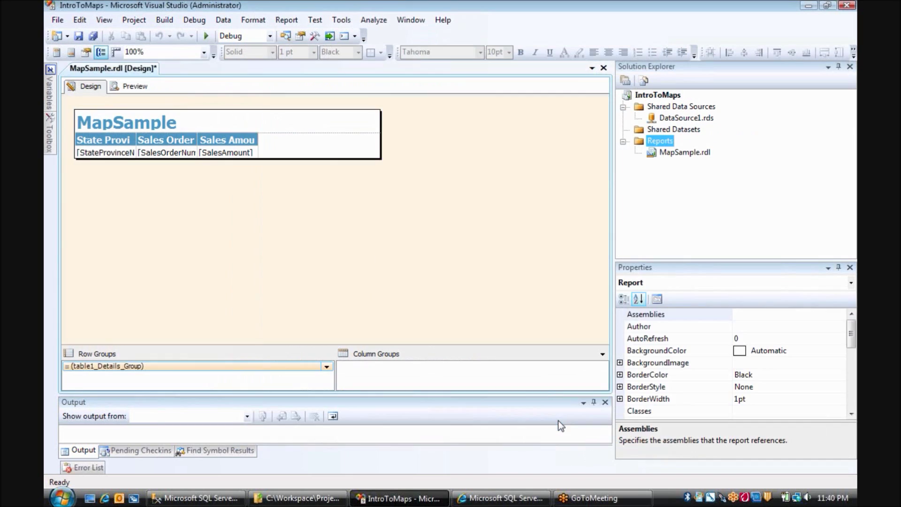
# - Delete the generated table, enlarge the report body, and drop a Map onto it
pyautogui.click(68, 126)
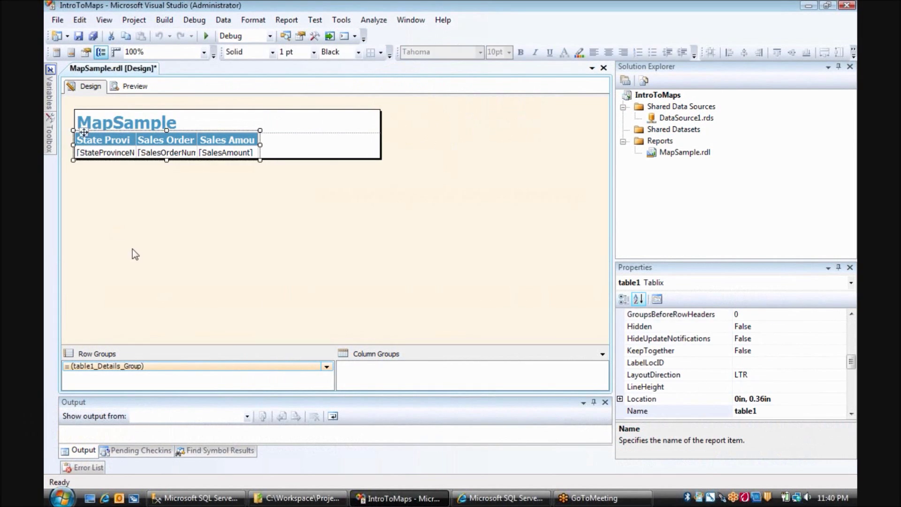
pyautogui.press('Delete')
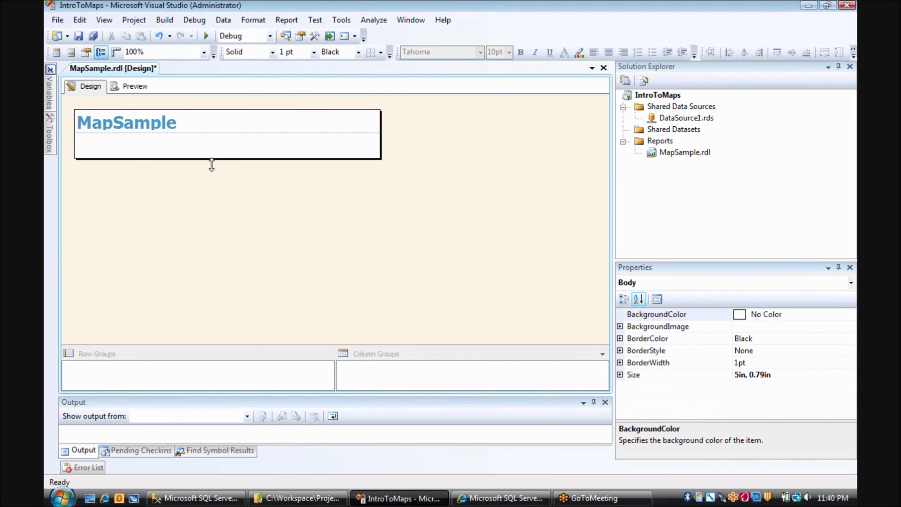
pyautogui.moveTo(208, 159); pyautogui.dragTo(207, 318)
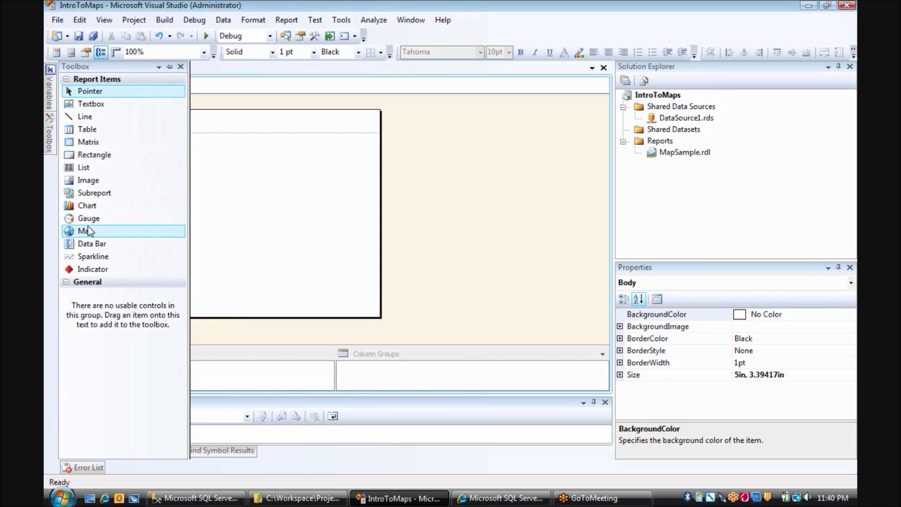
pyautogui.moveTo(85, 230); pyautogui.dragTo(117, 184)
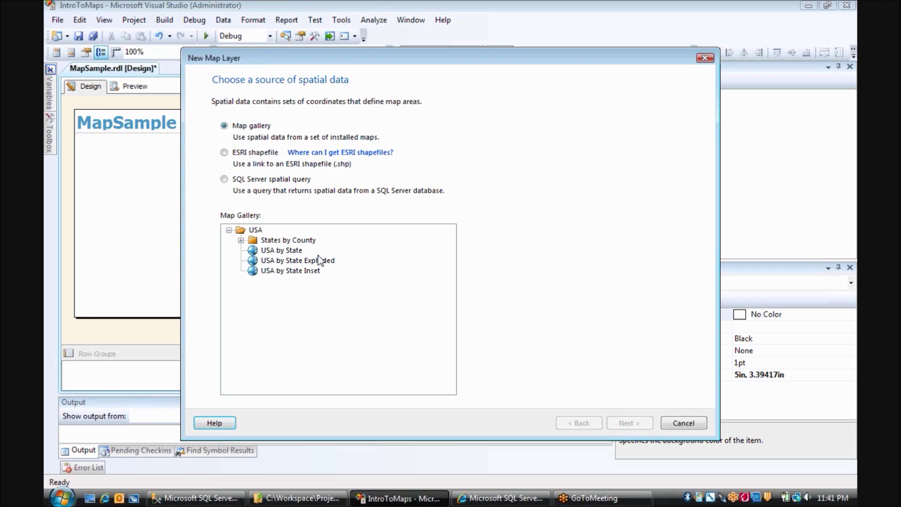
# - Preview the gallery's USA maps and select USA by State Exploded as spatial data
pyautogui.click(241, 239)
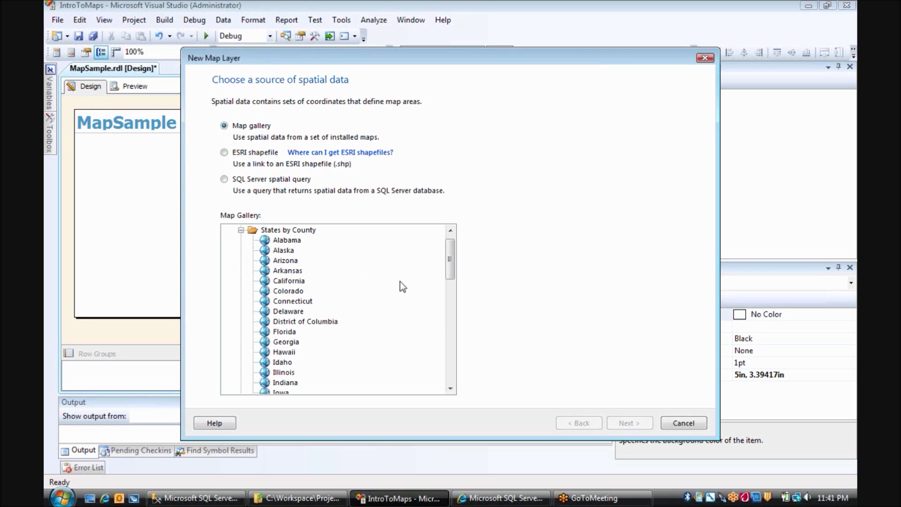
pyautogui.click(295, 331)
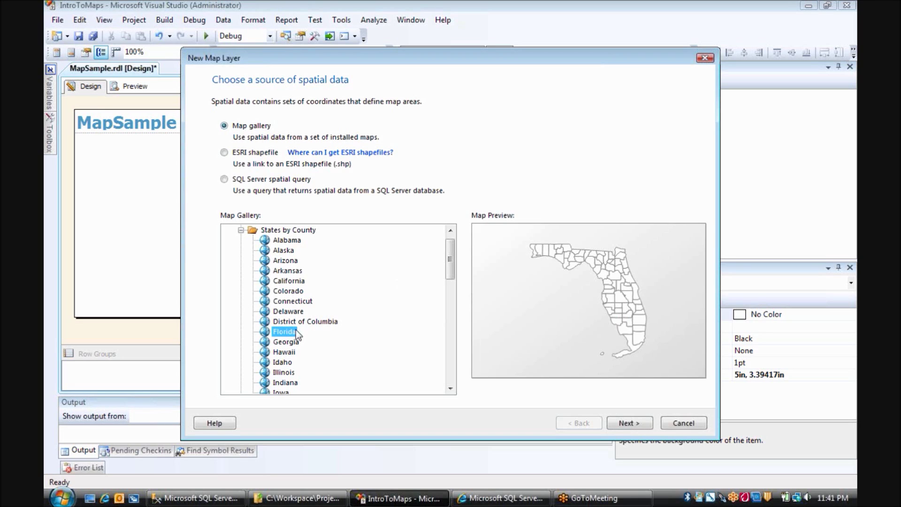
pyautogui.click(240, 229)
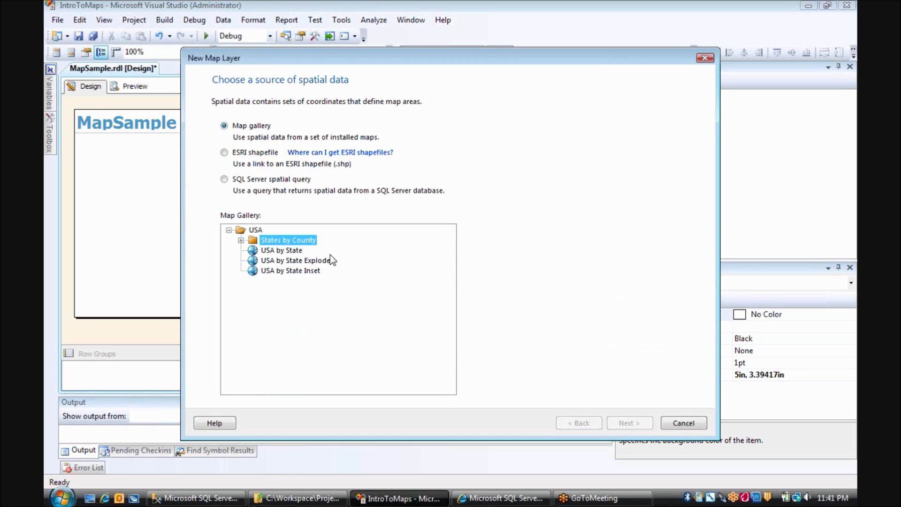
pyautogui.click(283, 251)
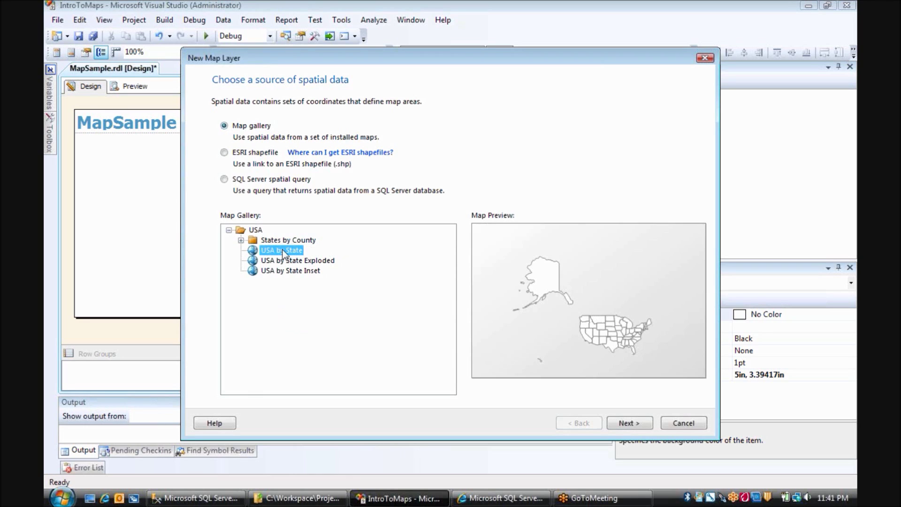
pyautogui.click(315, 261)
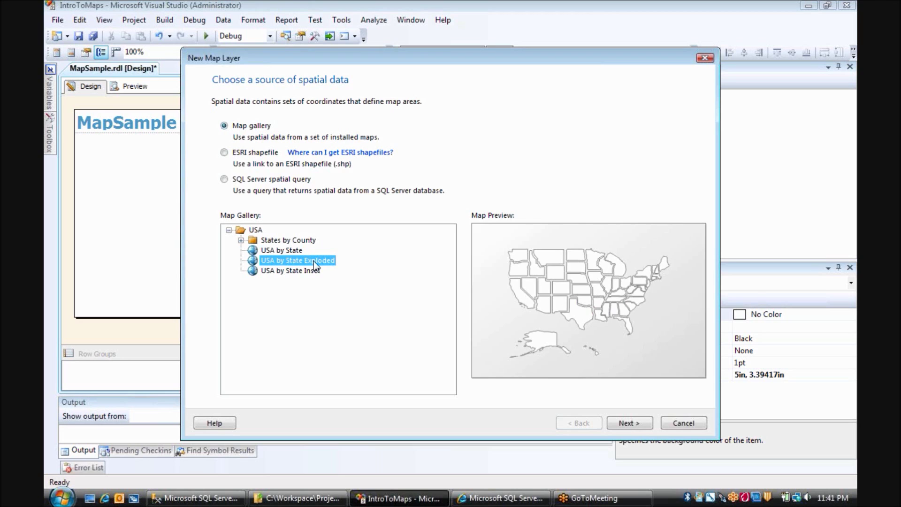
pyautogui.click(307, 271)
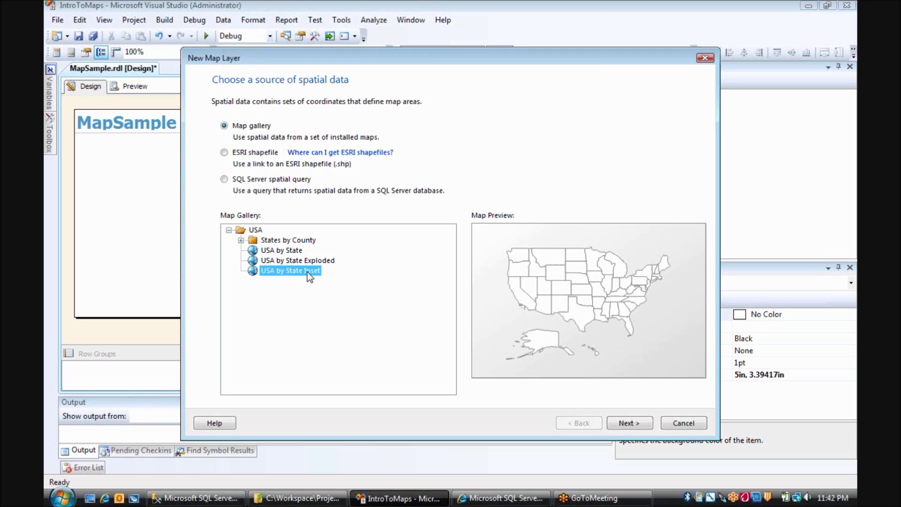
pyautogui.click(320, 261)
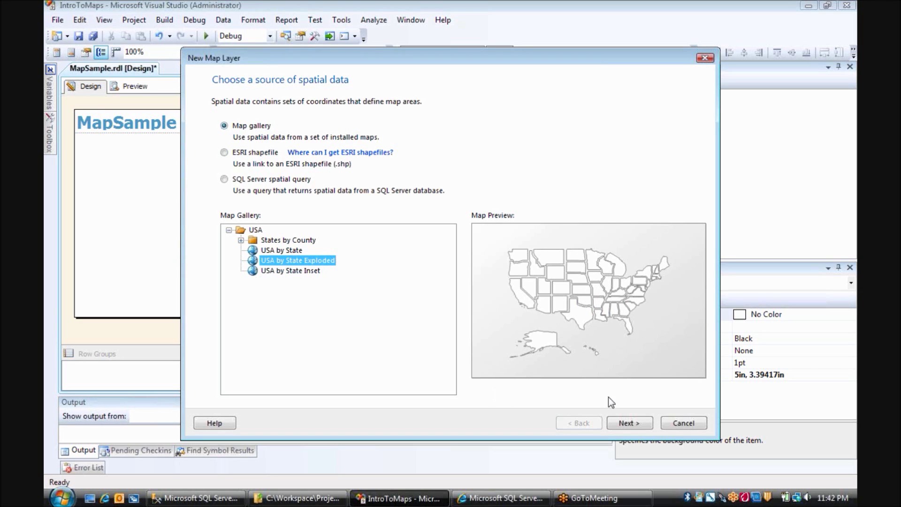
pyautogui.click(629, 422)
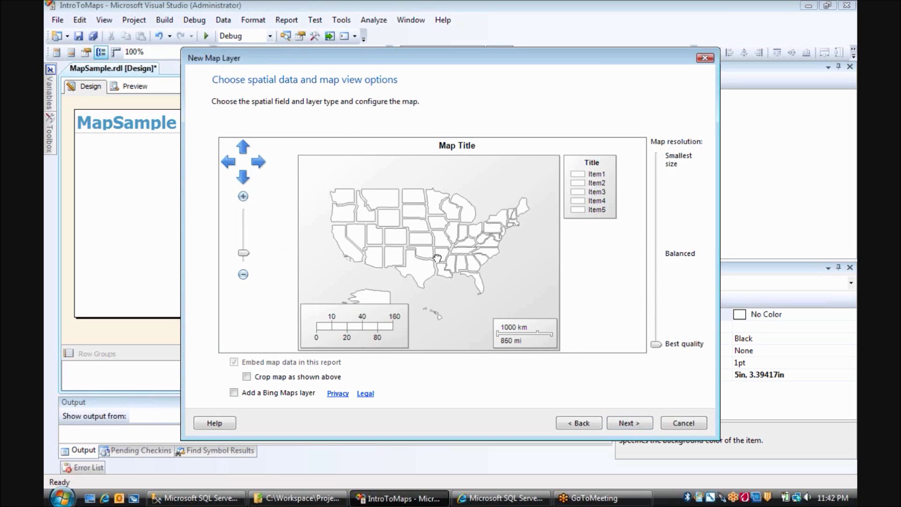
# - Pan the US map preview, try a Bing Maps aerial layer, then remove it
pyautogui.moveTo(439, 260); pyautogui.dragTo(443, 230)
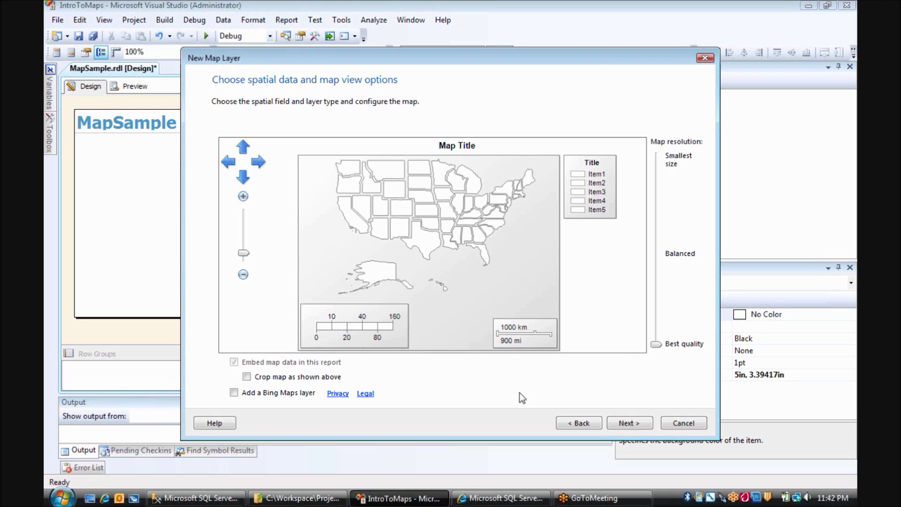
pyautogui.click(234, 392)
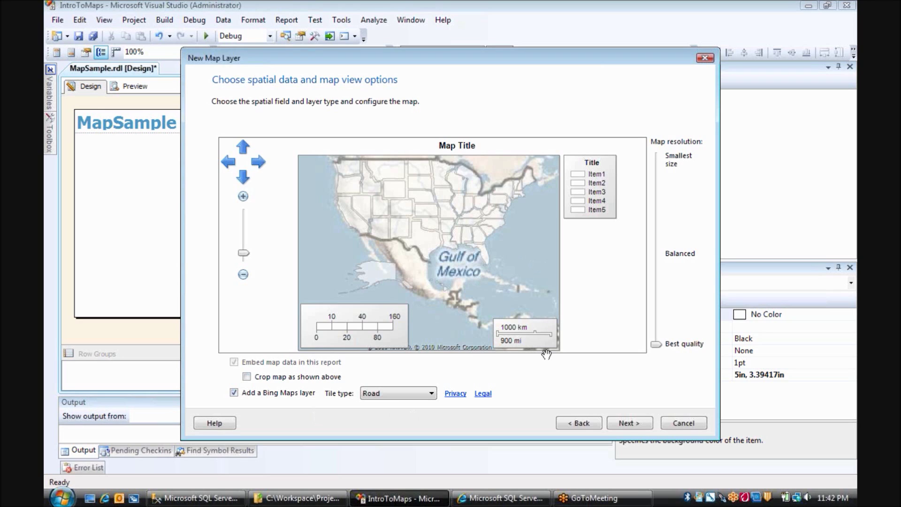
pyautogui.click(432, 396)
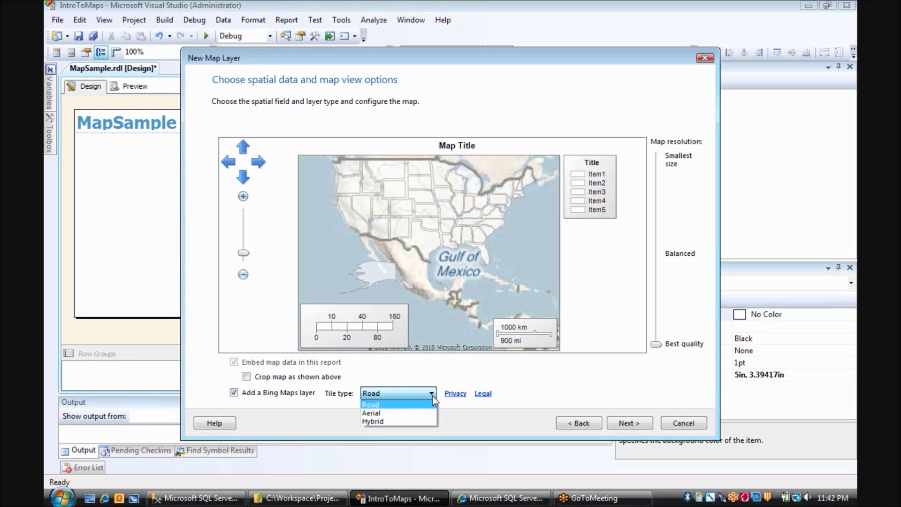
pyautogui.click(411, 413)
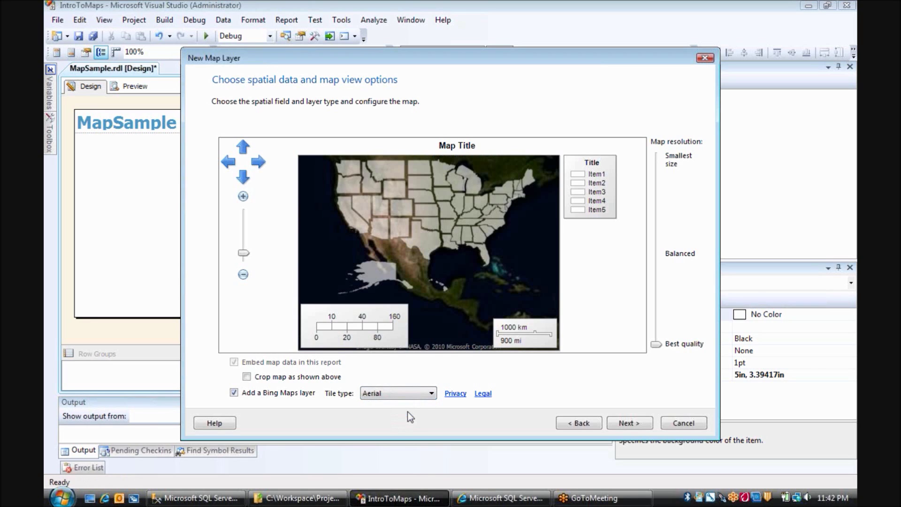
pyautogui.click(431, 396)
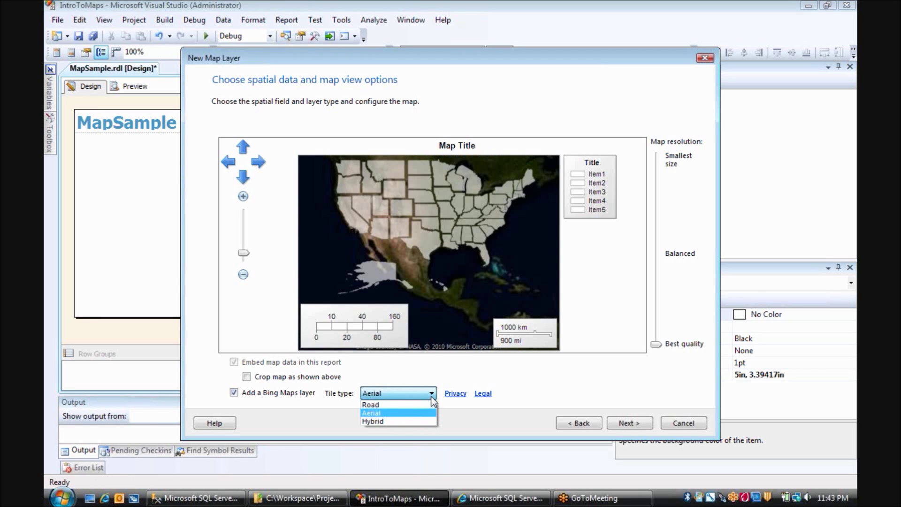
pyautogui.click(422, 373)
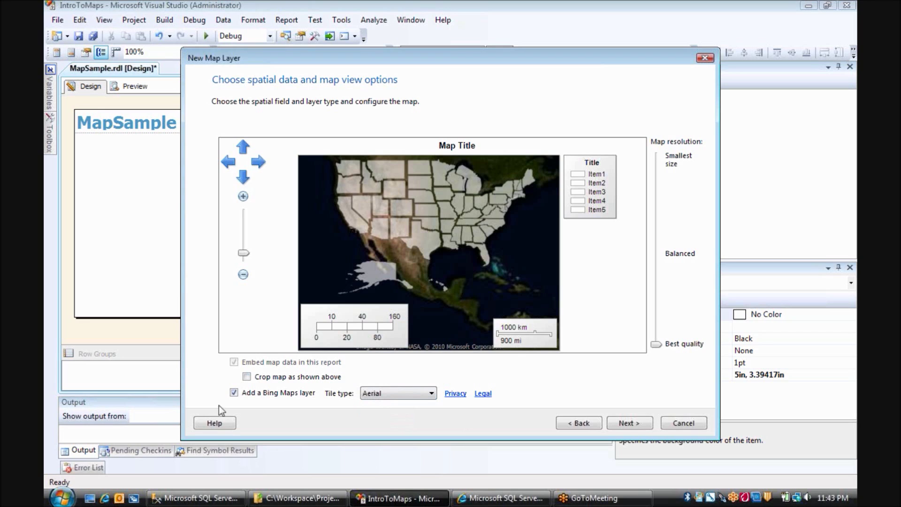
pyautogui.click(233, 393)
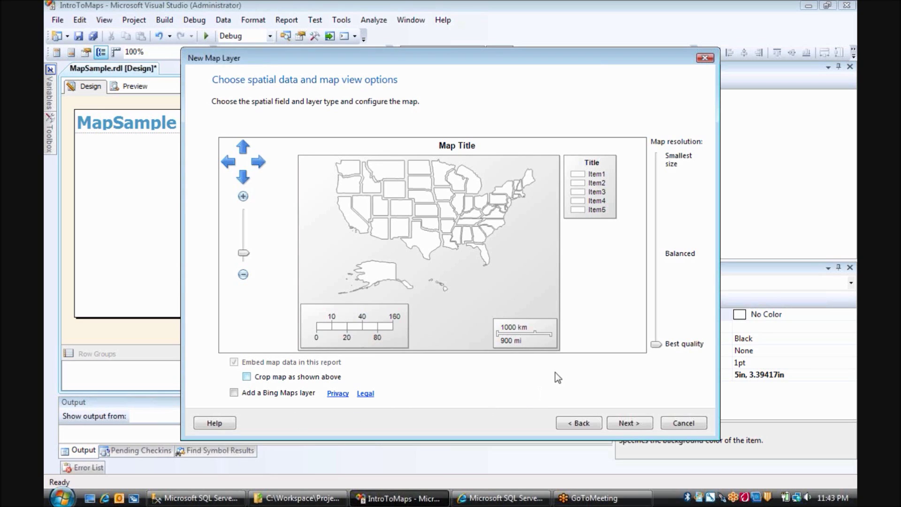
pyautogui.click(629, 422)
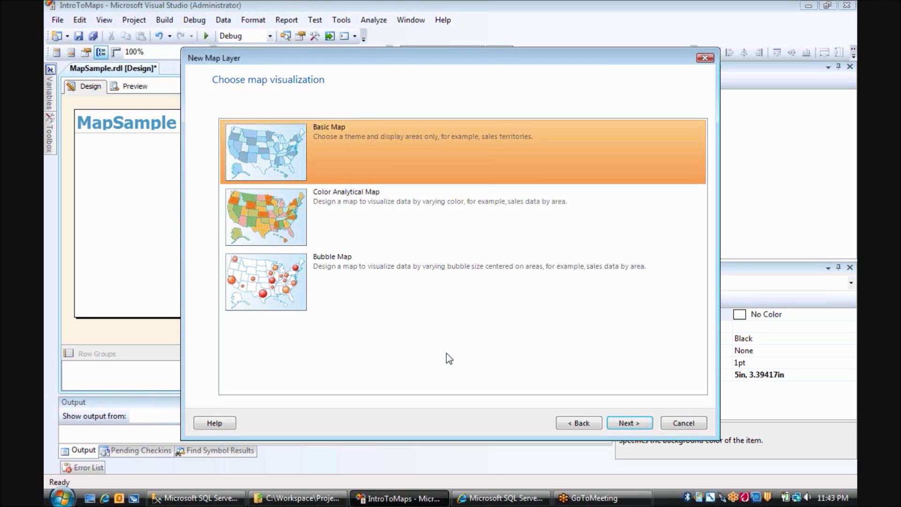
# - Compare Color Analytical Map against Bubble Map and choose Bubble Map
pyautogui.click(356, 190)
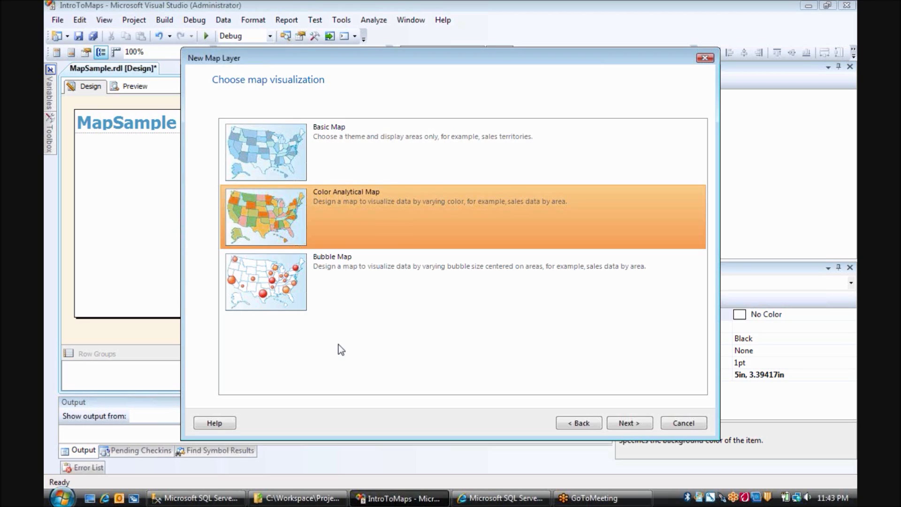
pyautogui.click(299, 289)
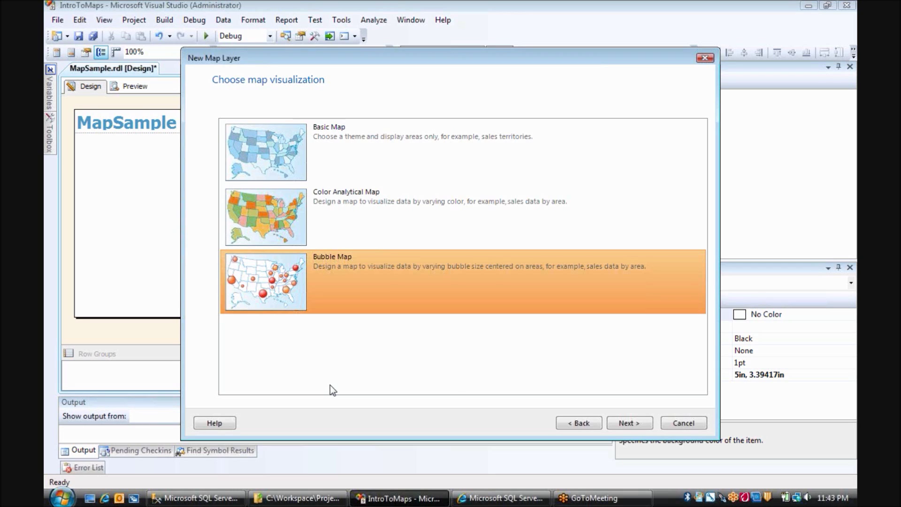
pyautogui.click(629, 423)
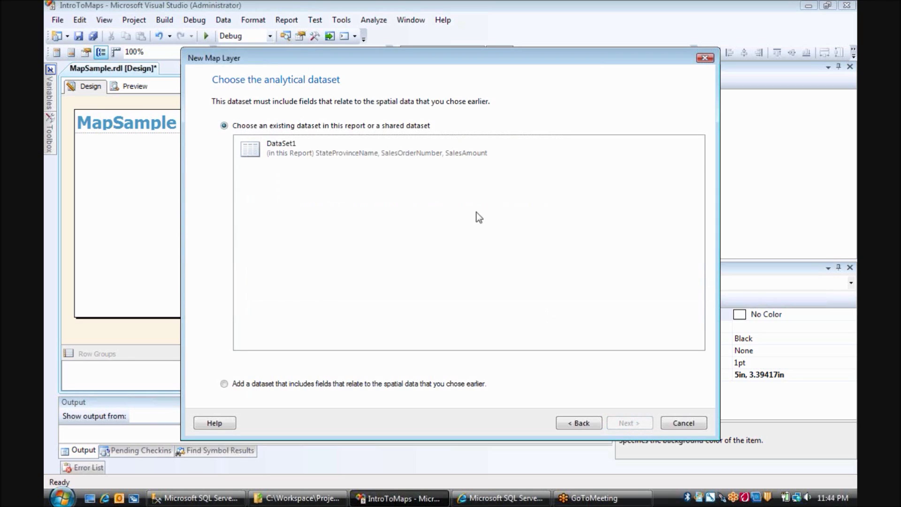
# - Use DataSet1 as the analytical data, matching STATENAME to StateProvinceName
pyautogui.click(319, 145)
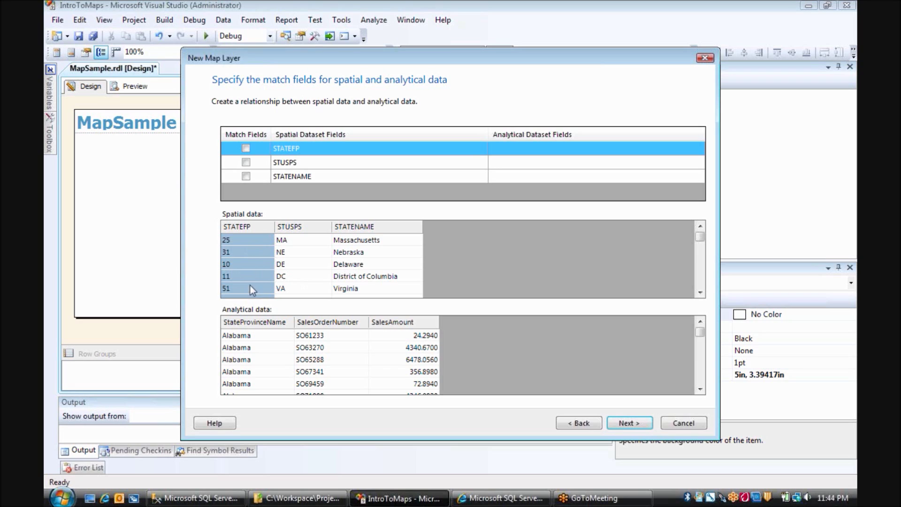
pyautogui.click(257, 227)
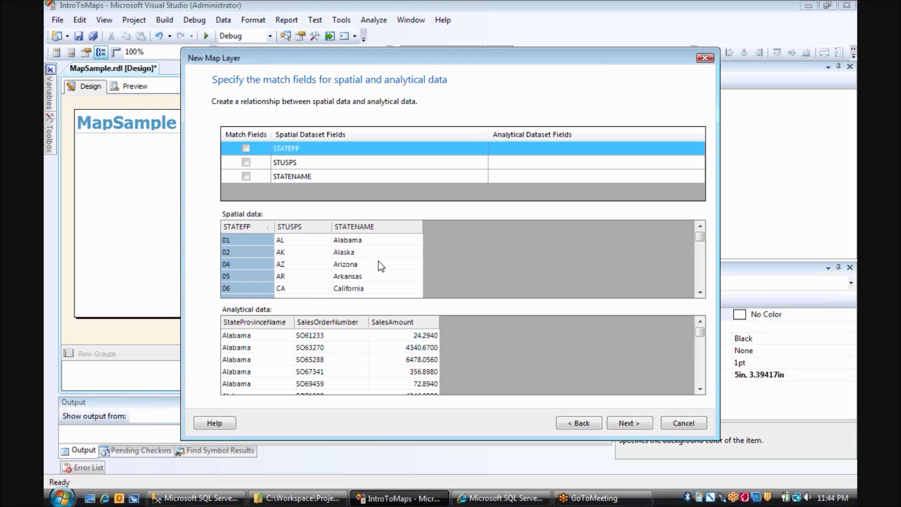
pyautogui.click(246, 176)
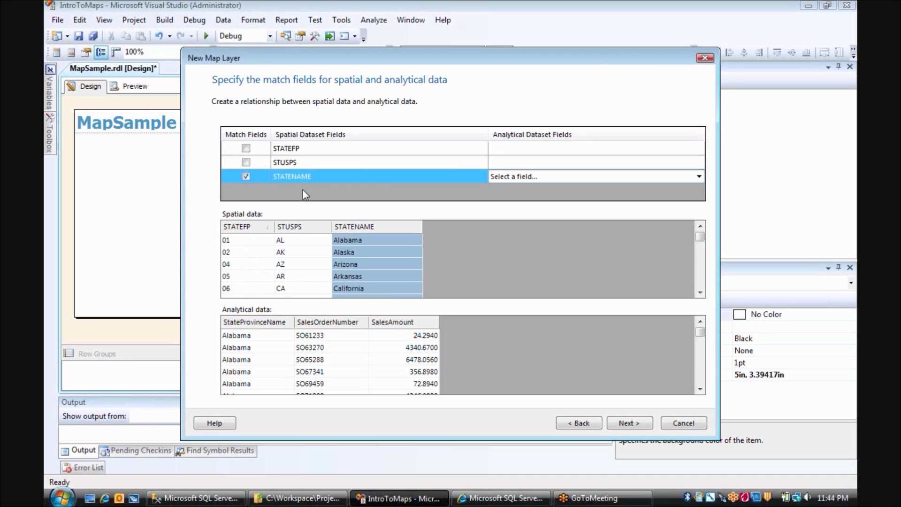
pyautogui.click(701, 177)
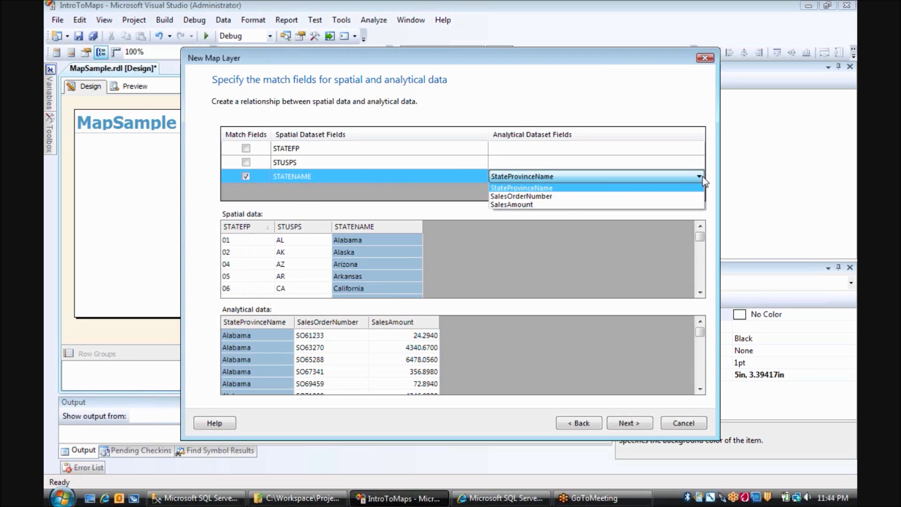
pyautogui.click(632, 190)
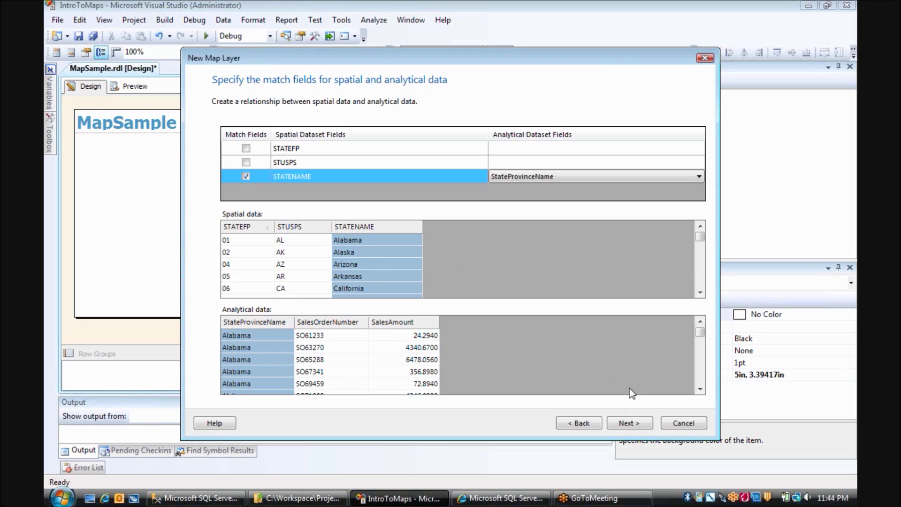
pyautogui.click(631, 426)
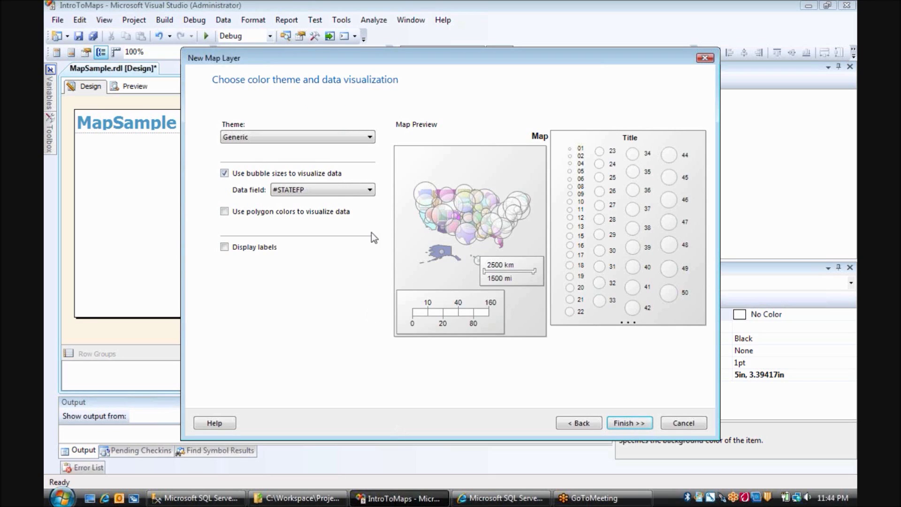
# - Try the Corporate and Ocean themes, then settle on the Generic map theme
pyautogui.click(369, 136)
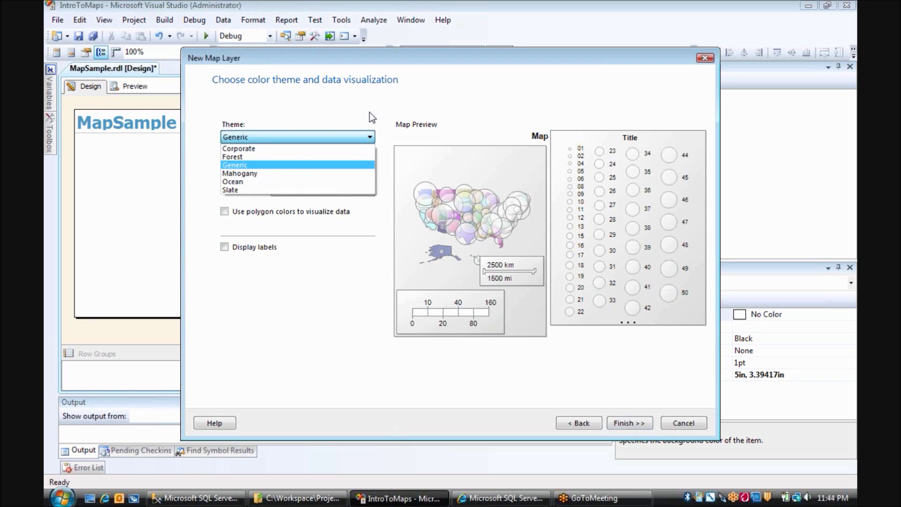
pyautogui.click(301, 147)
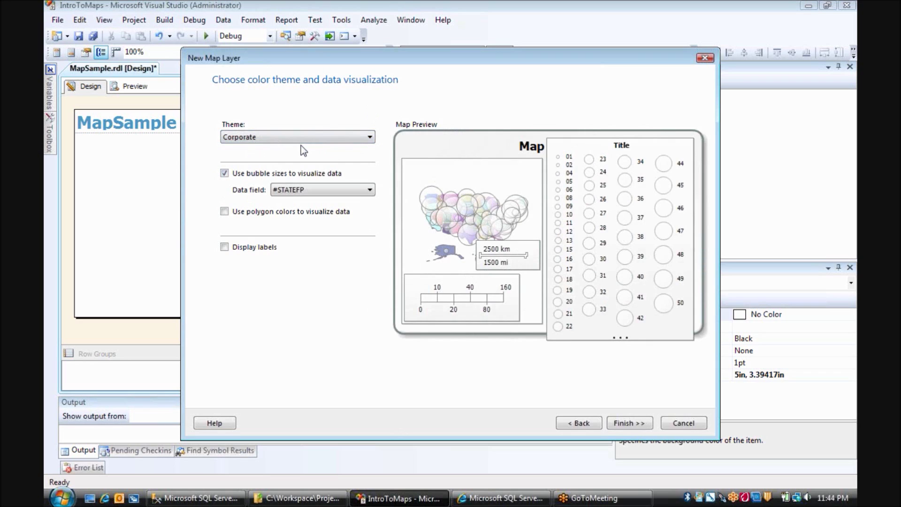
pyautogui.click(371, 137)
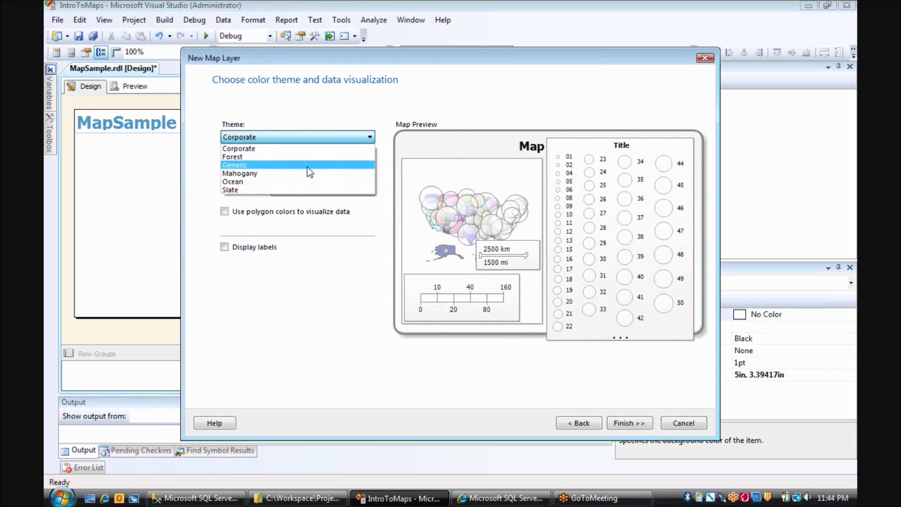
pyautogui.click(287, 182)
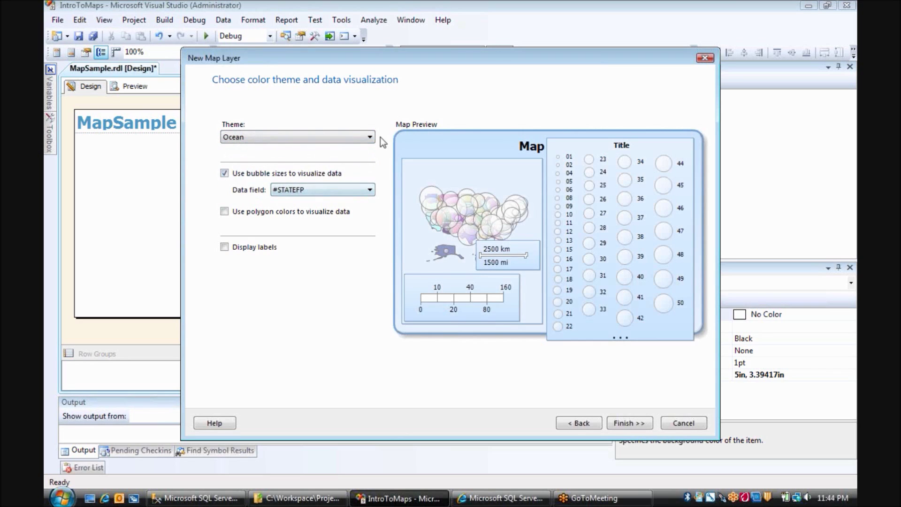
pyautogui.click(373, 138)
pyautogui.click(293, 170)
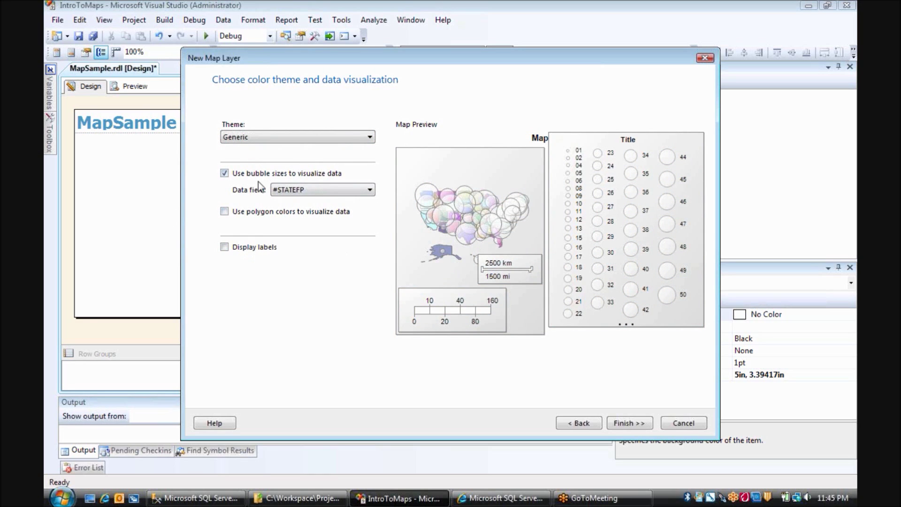
# - Size bubbles by Count(SalesOrderNumber) and enable polygon colors for the states
pyautogui.click(370, 191)
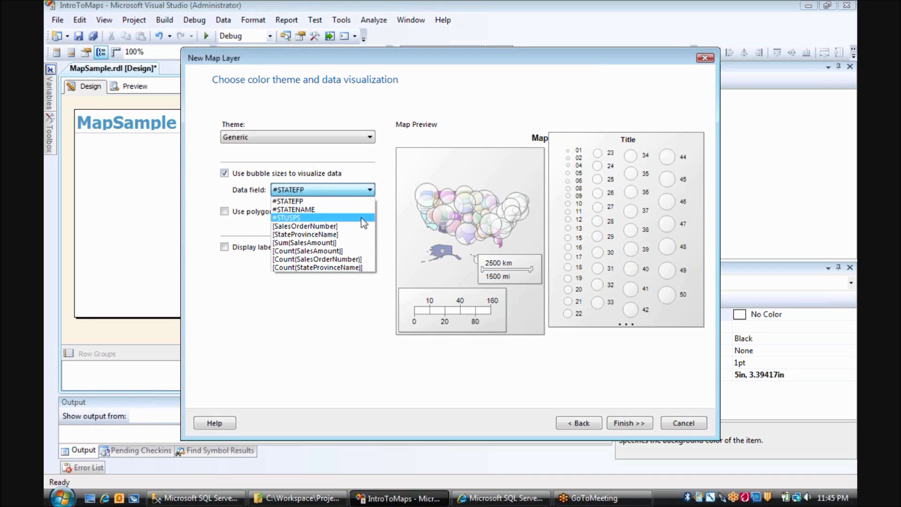
pyautogui.click(346, 259)
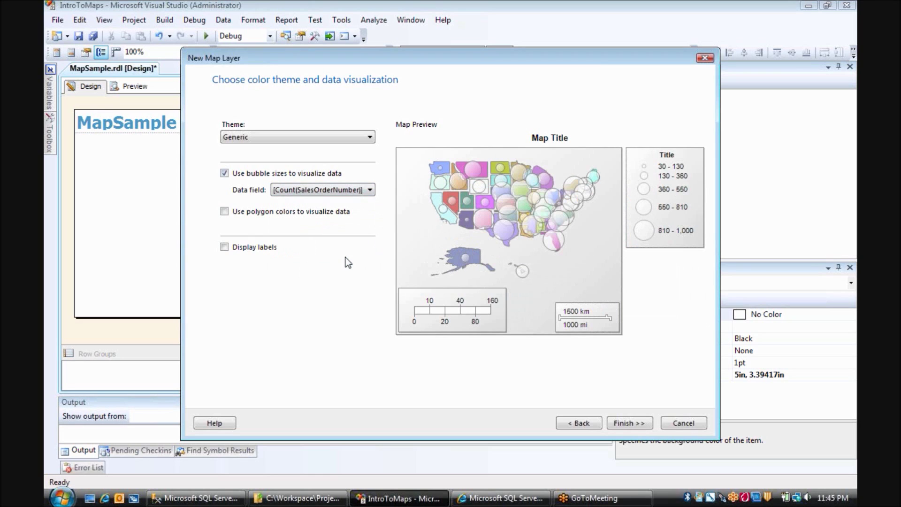
pyautogui.click(224, 211)
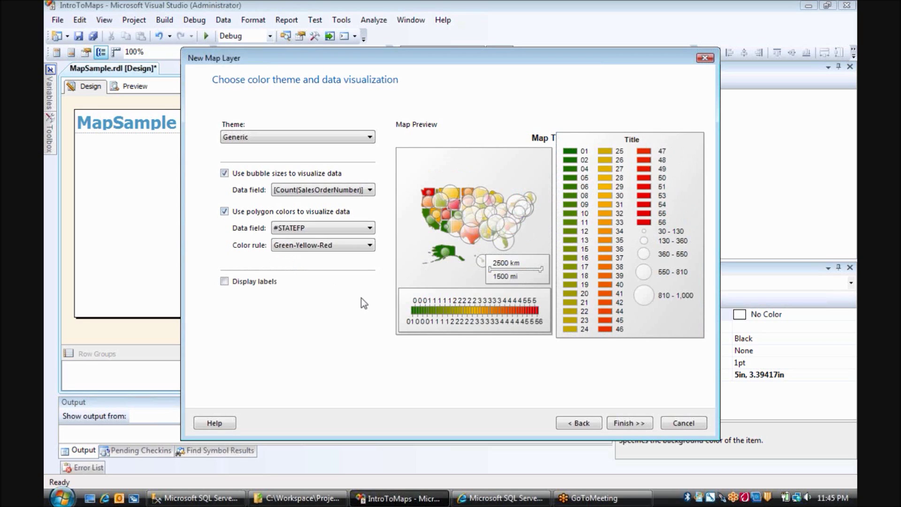
# - Color the states by Sum(SalesAmount) with the Red-Yellow-Green color rule
pyautogui.click(370, 228)
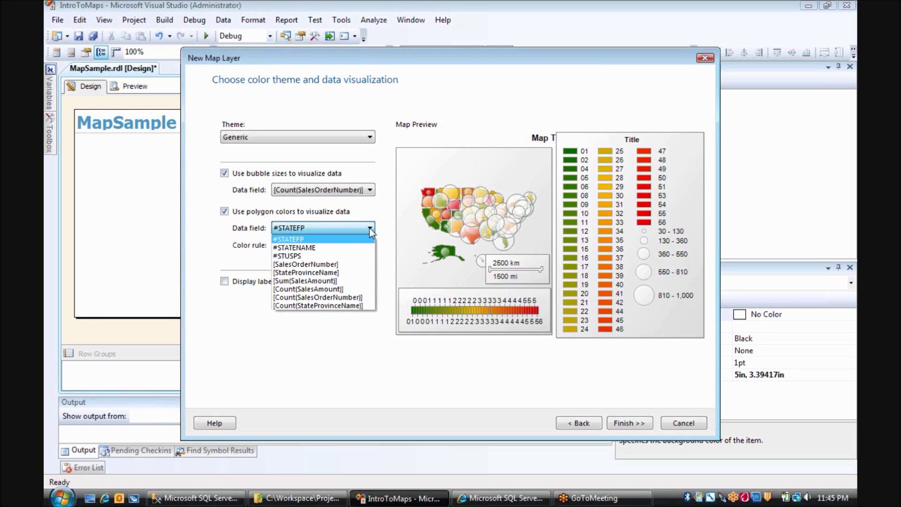
pyautogui.click(337, 280)
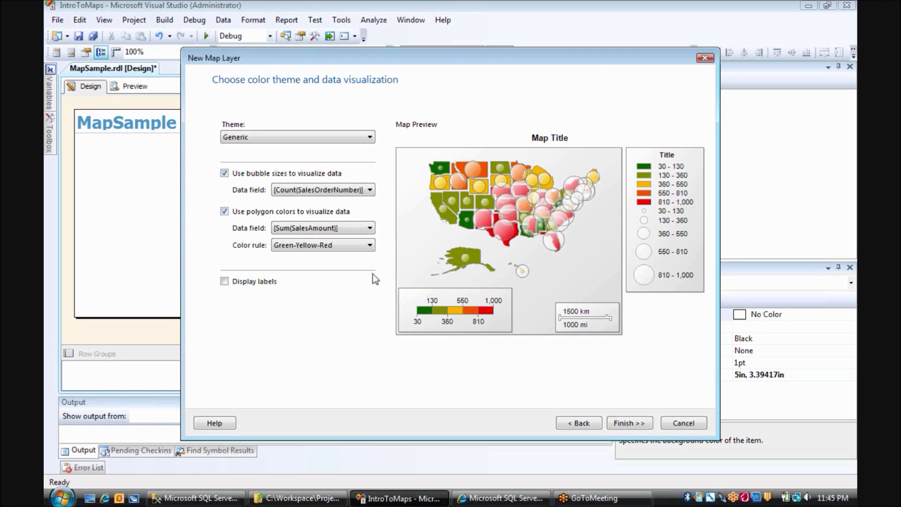
pyautogui.click(370, 246)
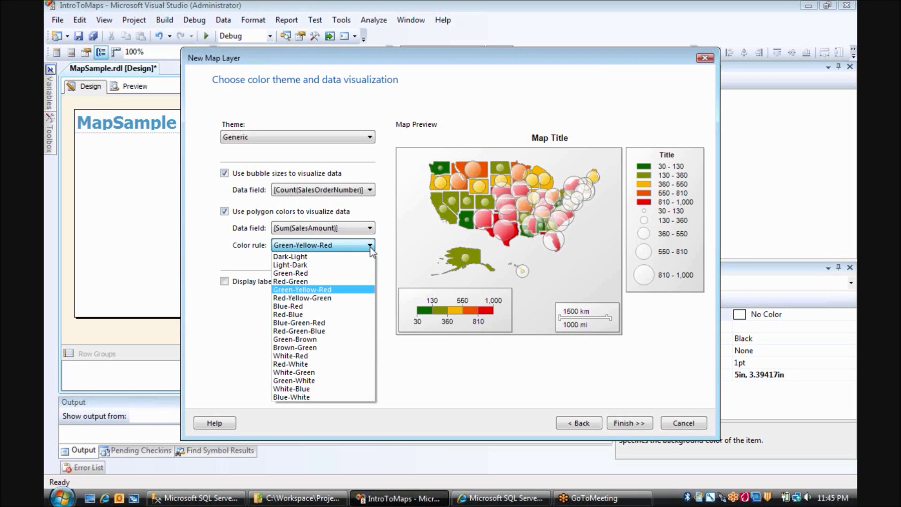
pyautogui.click(331, 298)
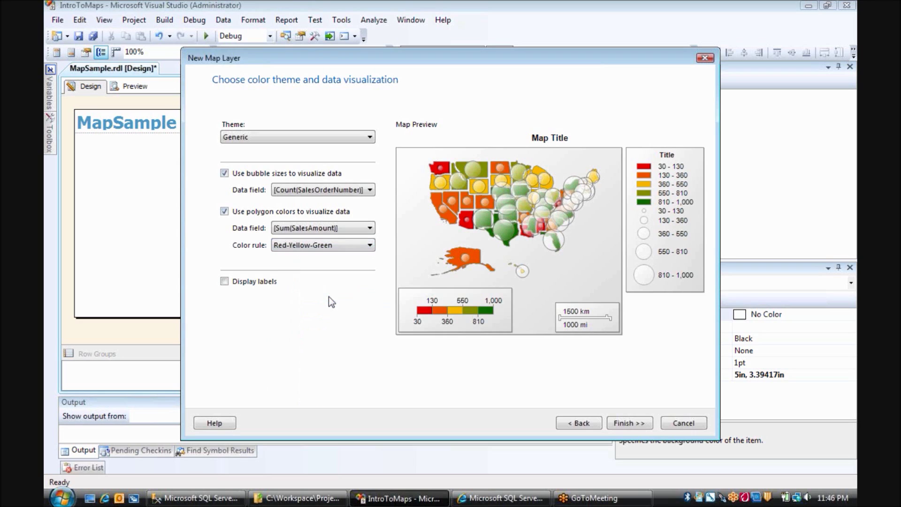
# - Leave state labels turned off and finish the wizard to place the map
pyautogui.click(224, 281)
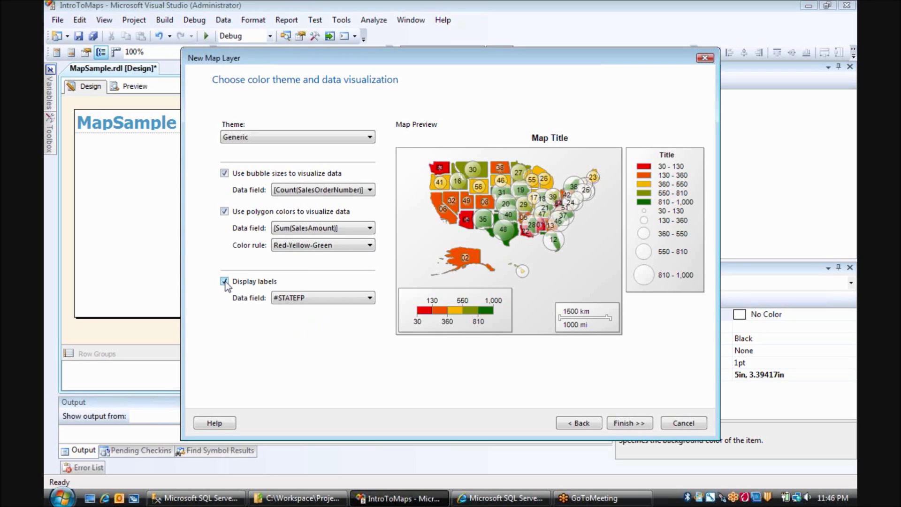
pyautogui.click(365, 301)
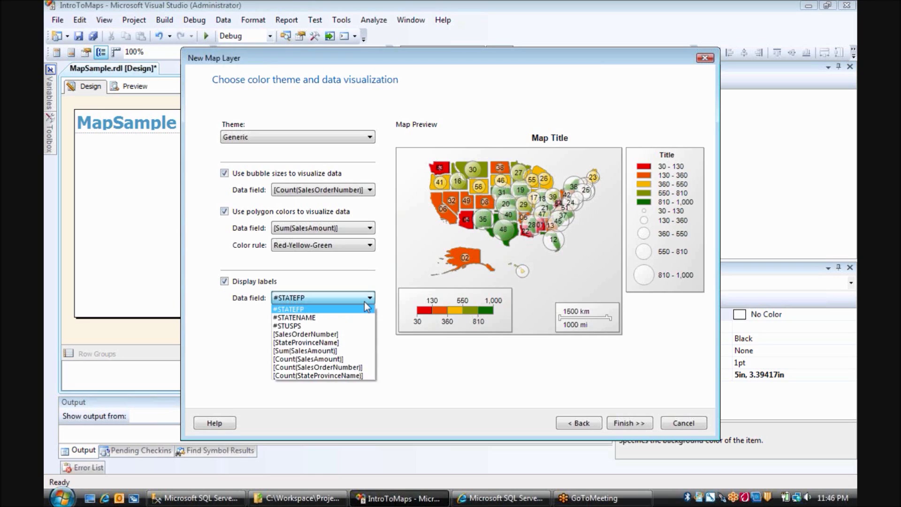
pyautogui.click(306, 300)
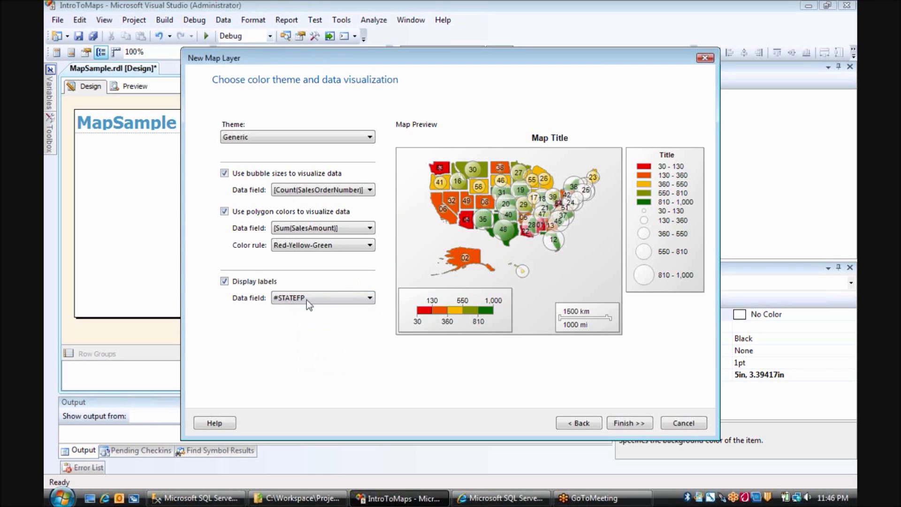
pyautogui.click(224, 282)
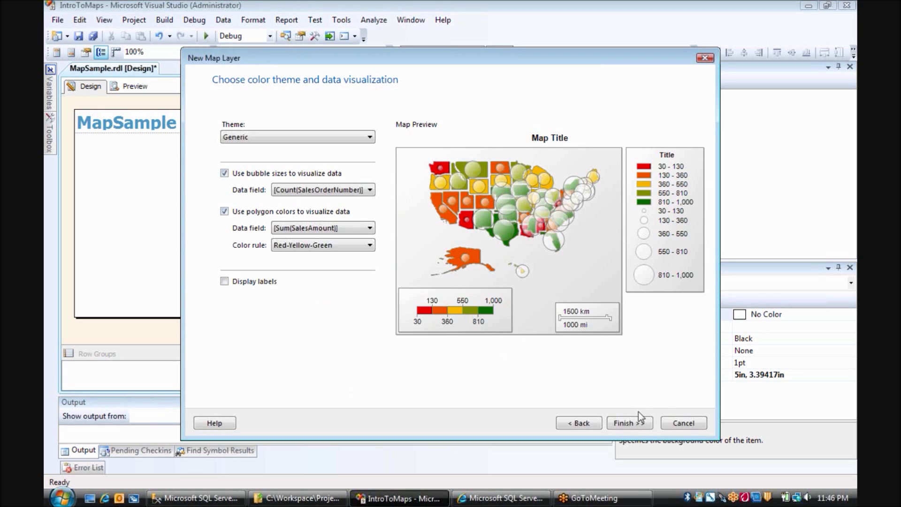
pyautogui.click(631, 422)
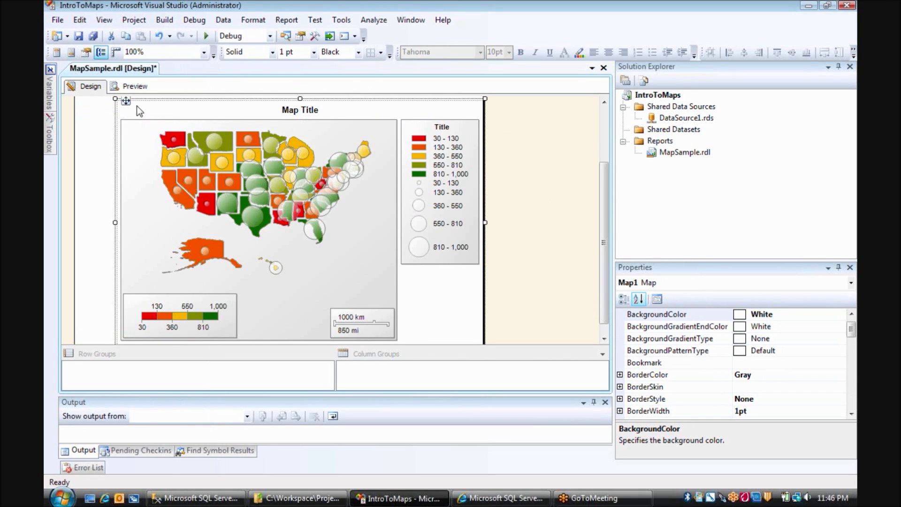
pyautogui.click(133, 88)
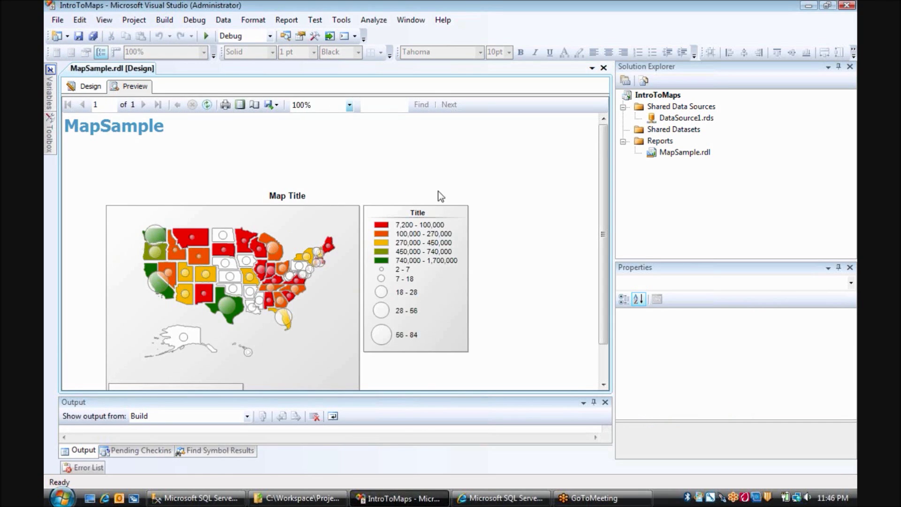
pyautogui.moveTo(602, 225); pyautogui.dragTo(602, 261)
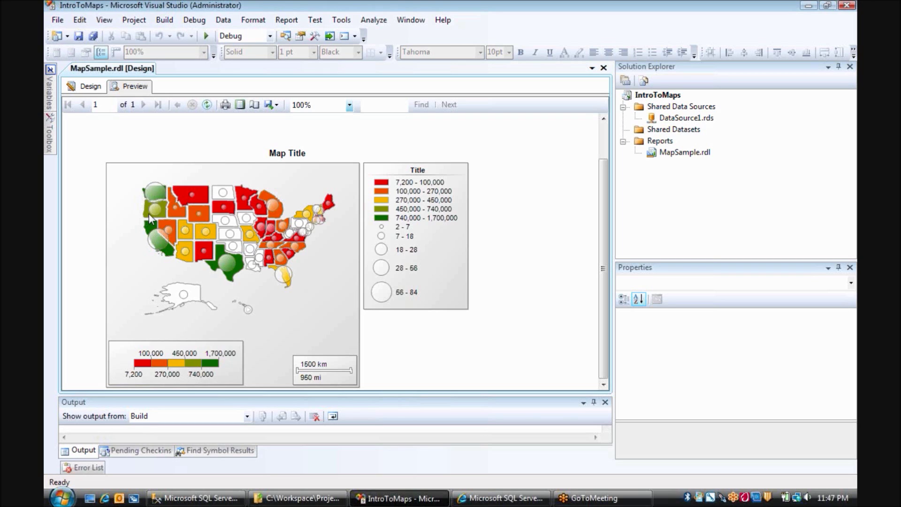
pyautogui.click(89, 92)
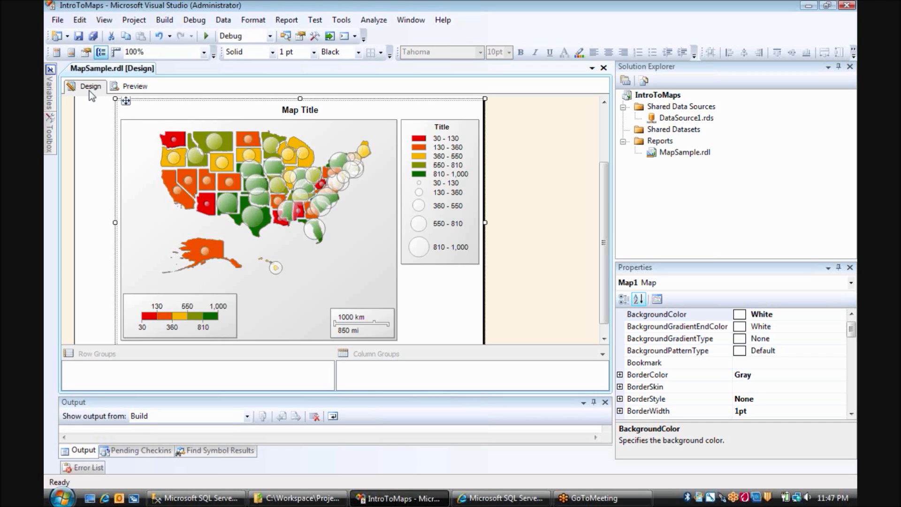
# - Select PolygonLayer1 and expand its PolygonRules ColorRule to edit BucketCount
pyautogui.click(381, 228)
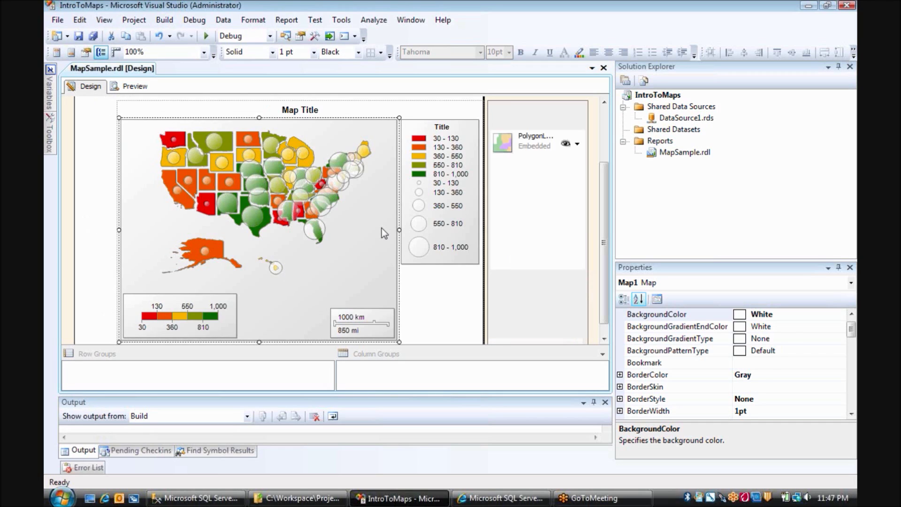
pyautogui.click(540, 144)
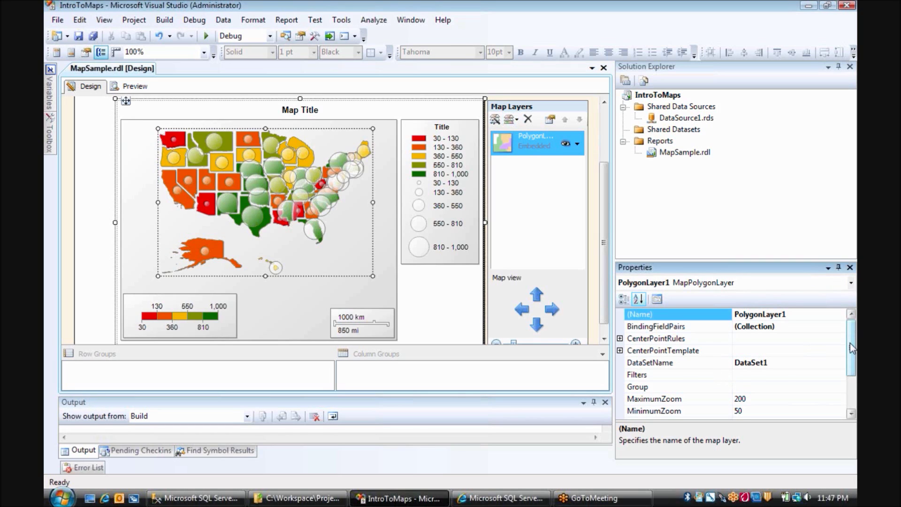
pyautogui.moveTo(852, 347); pyautogui.dragTo(852, 393)
pyautogui.click(623, 387)
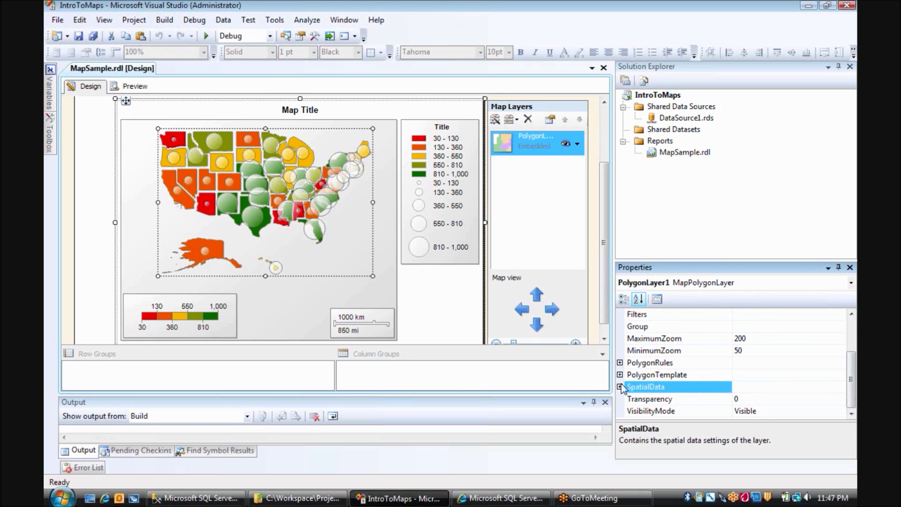
pyautogui.click(624, 386)
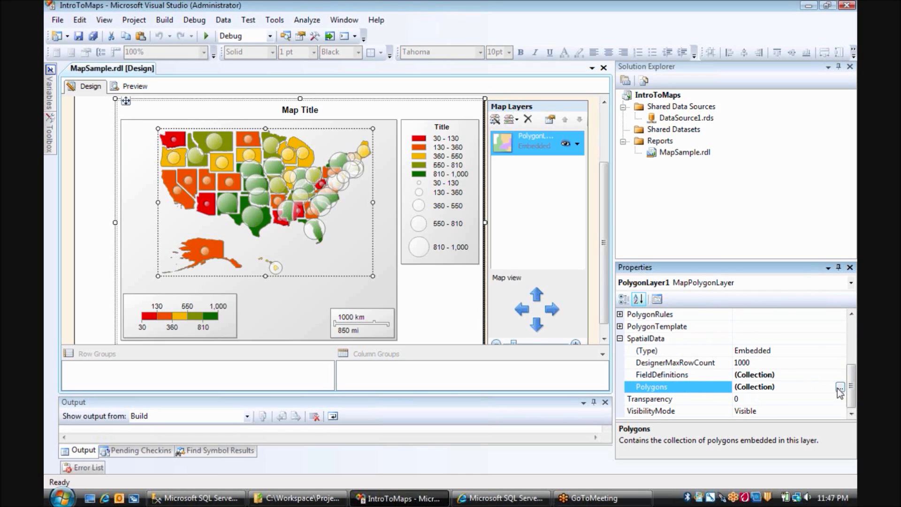
pyautogui.click(620, 314)
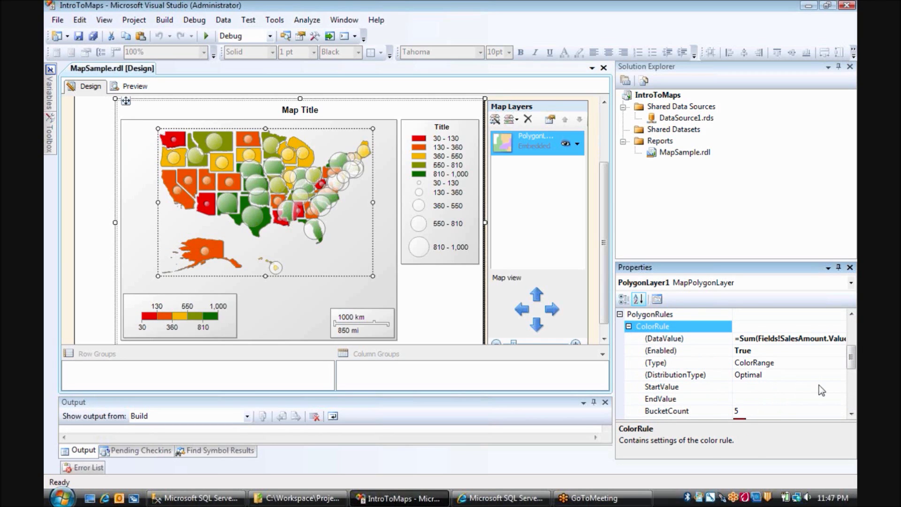
pyautogui.moveTo(847, 359); pyautogui.dragTo(851, 375)
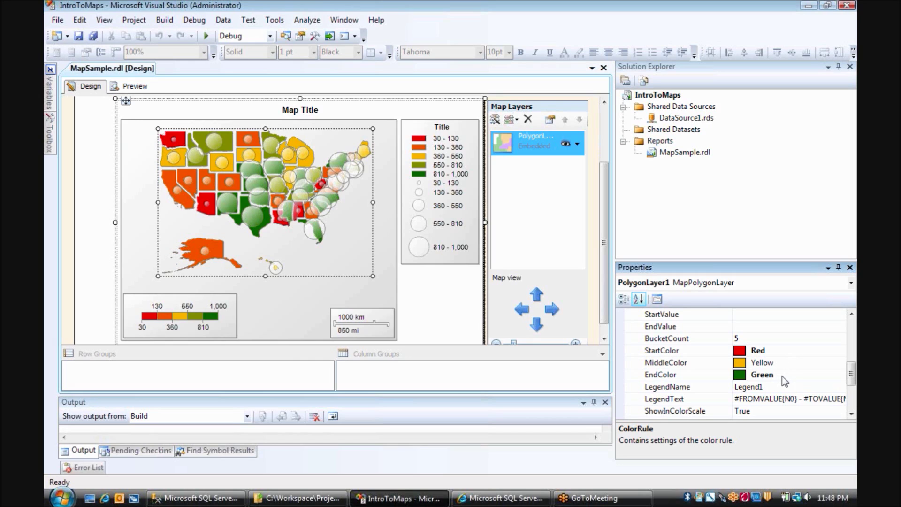
pyautogui.click(749, 339)
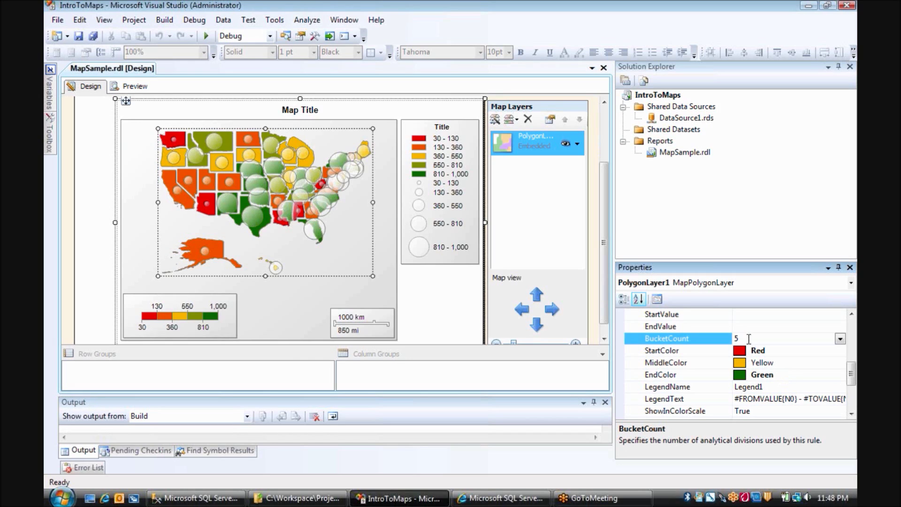
# - Change BucketCount from 5 to 7, check it in Preview, and return to Design
pyautogui.press('BackSpace')
pyautogui.write('7')
pyautogui.click(767, 326)
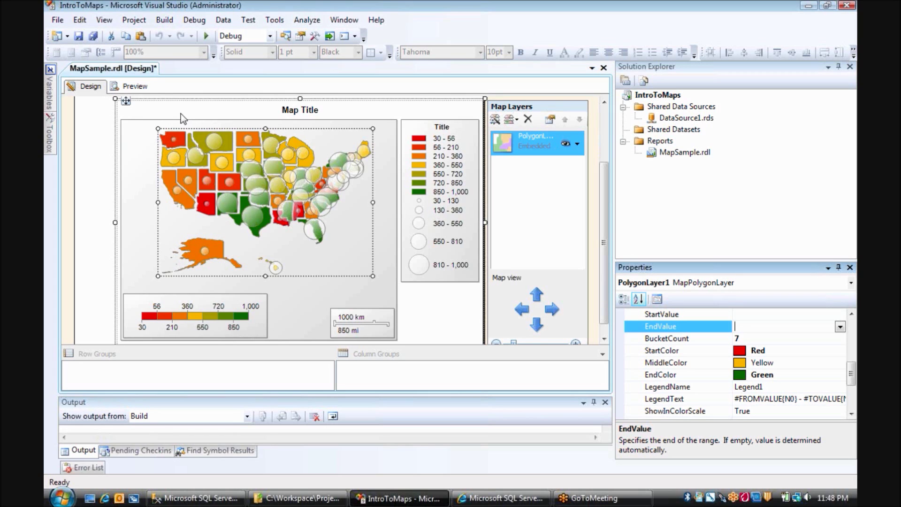
pyautogui.click(136, 86)
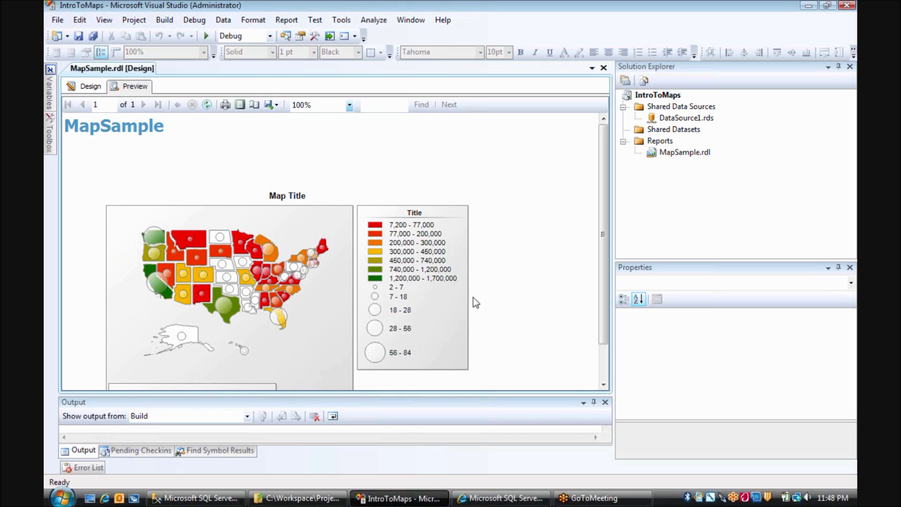
pyautogui.click(88, 87)
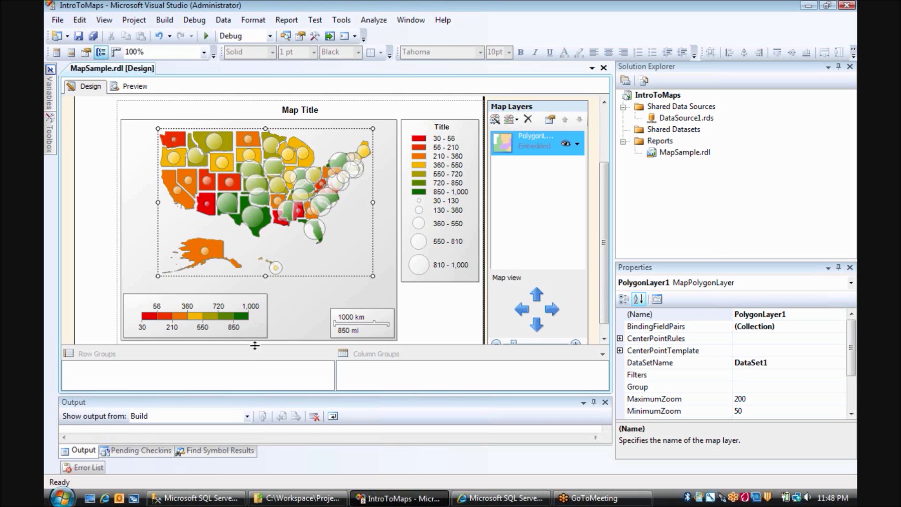
# - Delete the color scale at the map's bottom-left
pyautogui.click(273, 314)
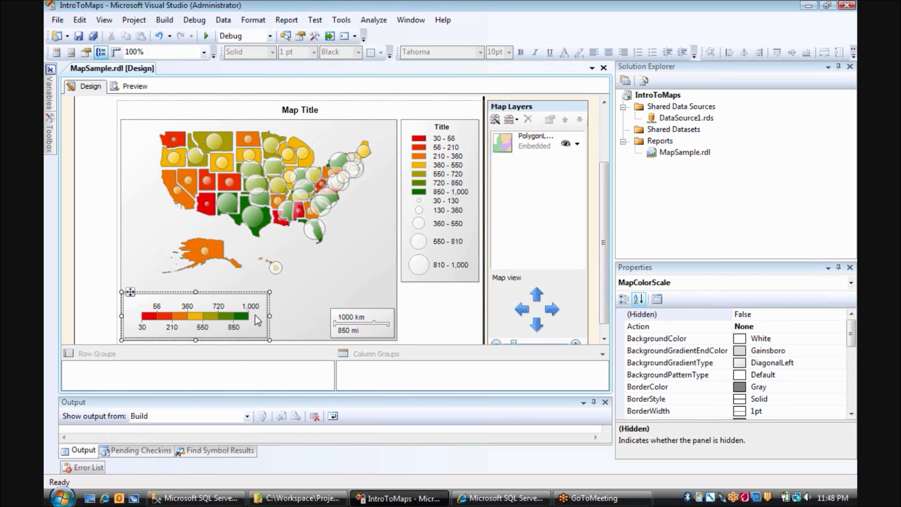
pyautogui.press('Delete')
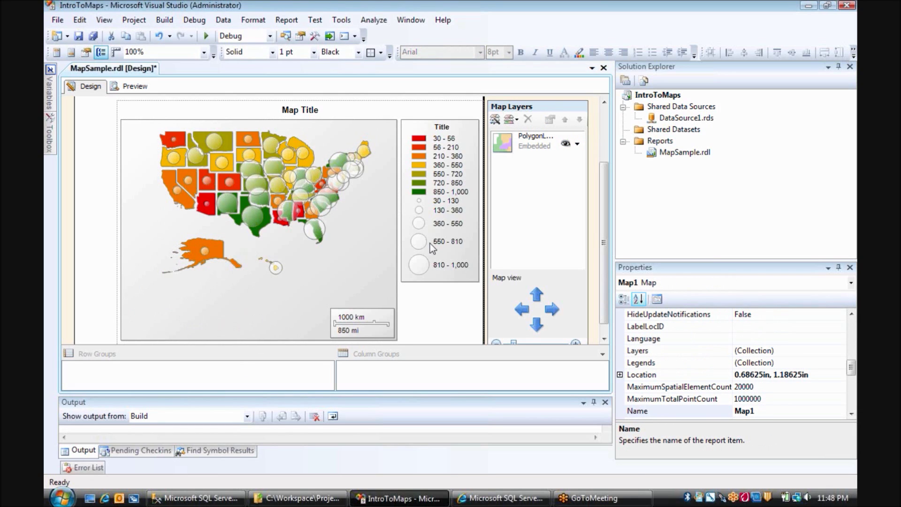